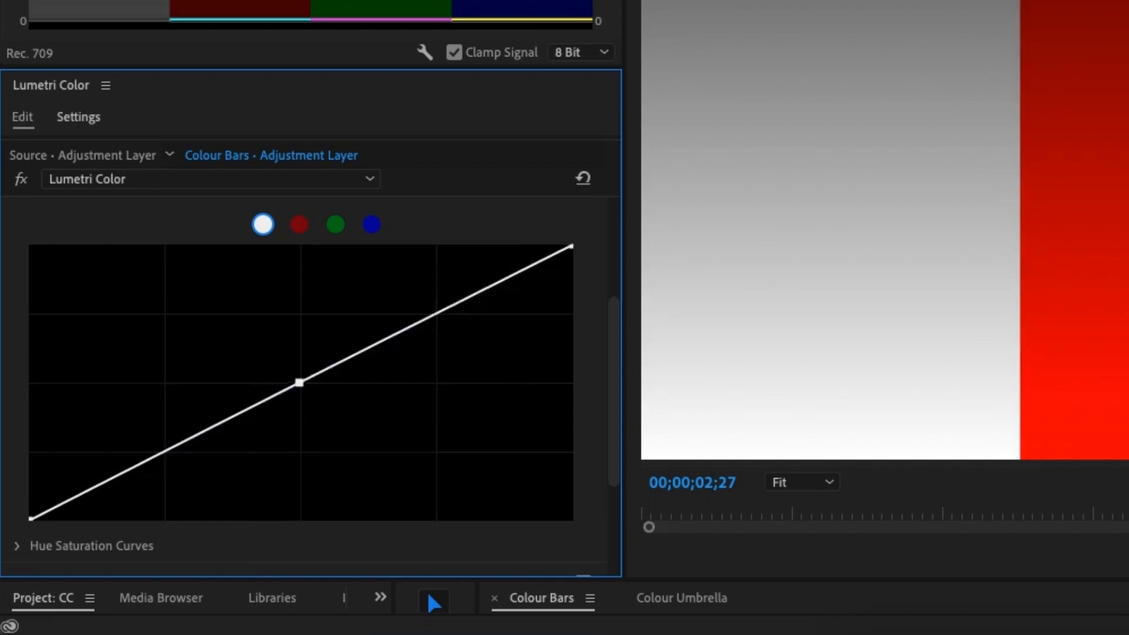
Step: Bend the white RGB curve's midpoint down and up on the colour bars, and adjust the highlight point on the Box graphic's curve
left_click_drag(300, 383, 410, 441)
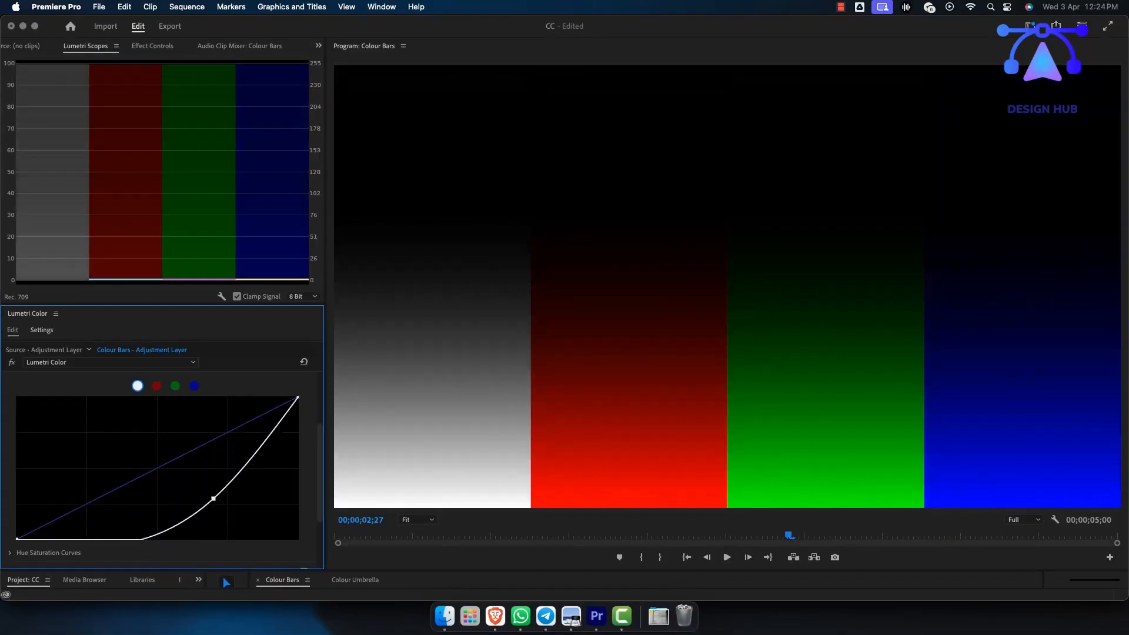
left_click_drag(214, 499, 148, 462)
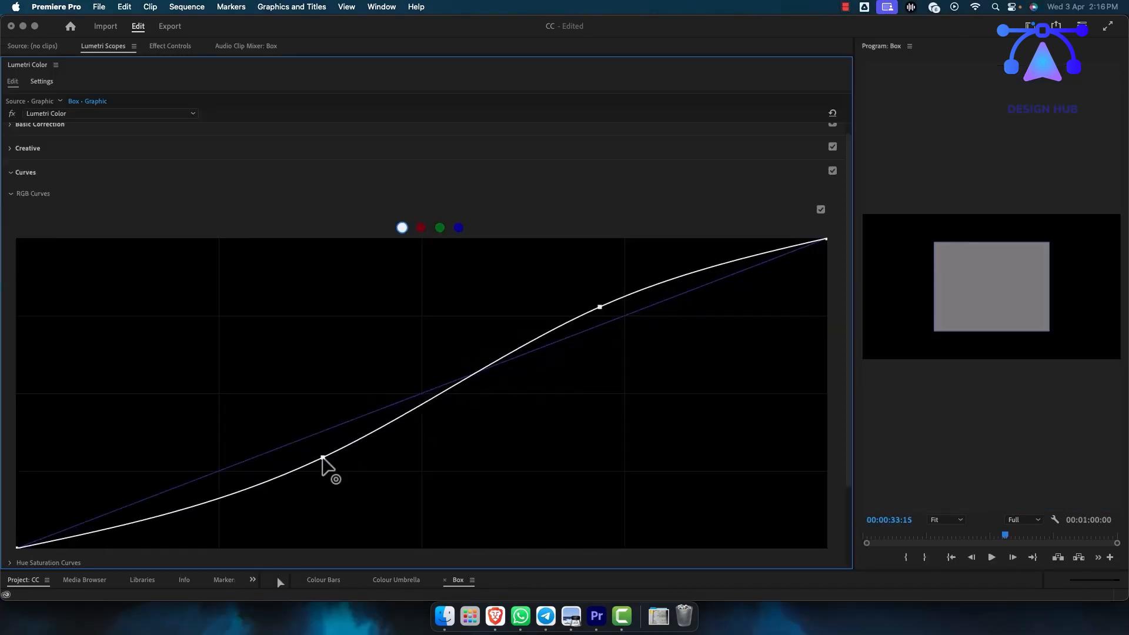
left_click_drag(597, 307, 589, 305)
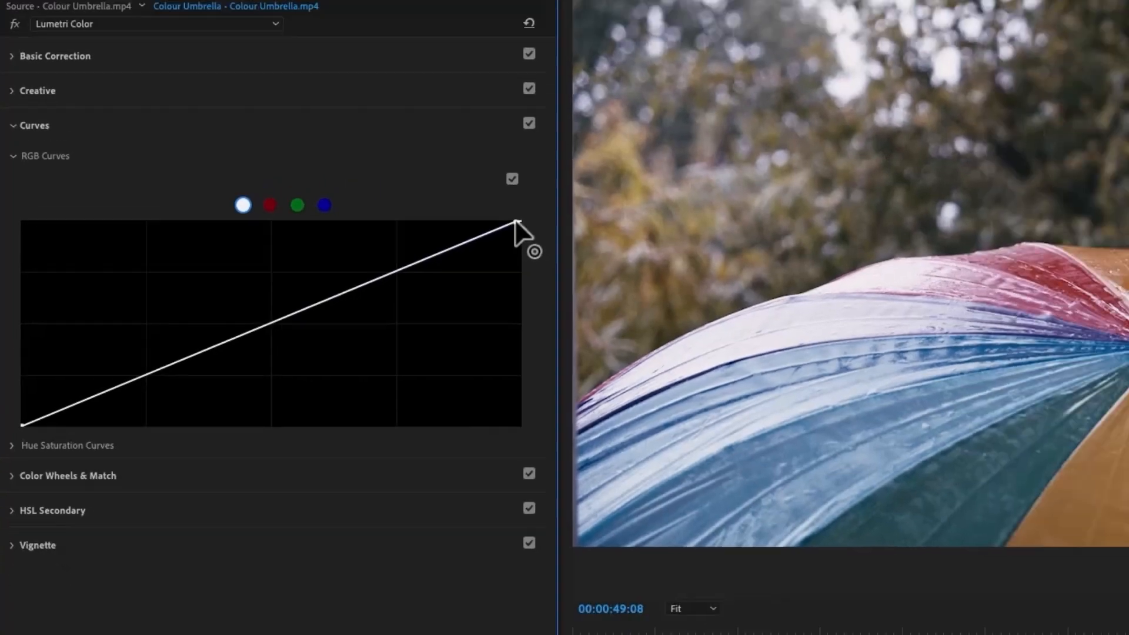
Step: On the Colour Umbrella clip, try shifting the white RGB curve's white point inward and restore it, keeping the black point in its corner
left_click_drag(605, 207, 554, 220)
left_click_drag(328, 249, 380, 248)
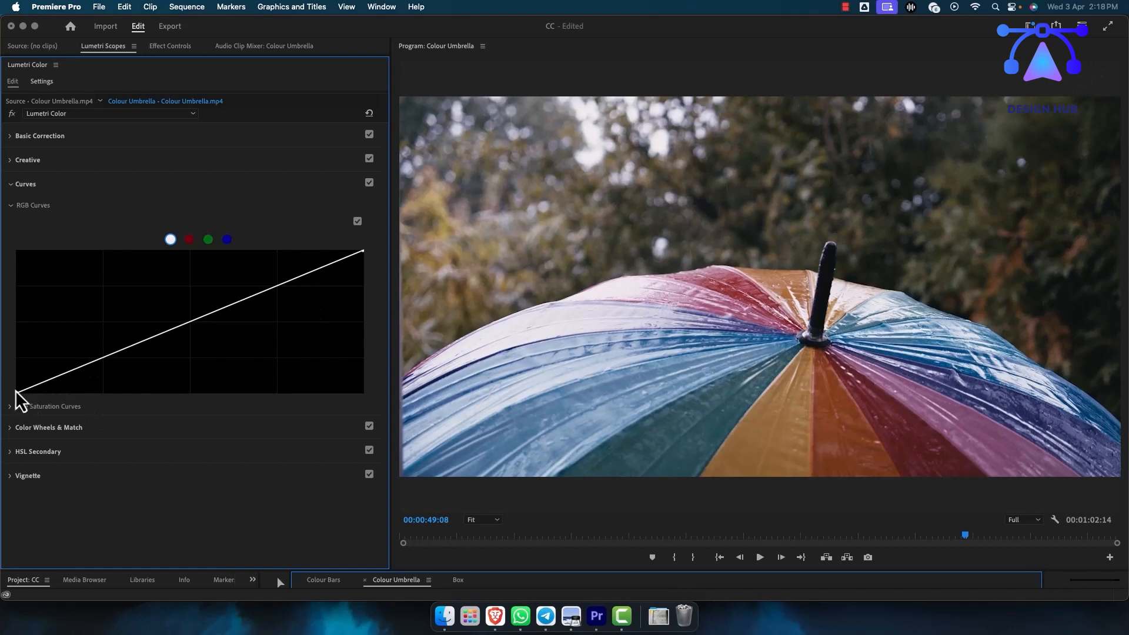
left_click_drag(18, 392, 13, 439)
Step: Shape the Colour Umbrella clip's white RGB curve into an S-curve by raising the highlights and lowering the shadows
left_click_drag(275, 286, 267, 275)
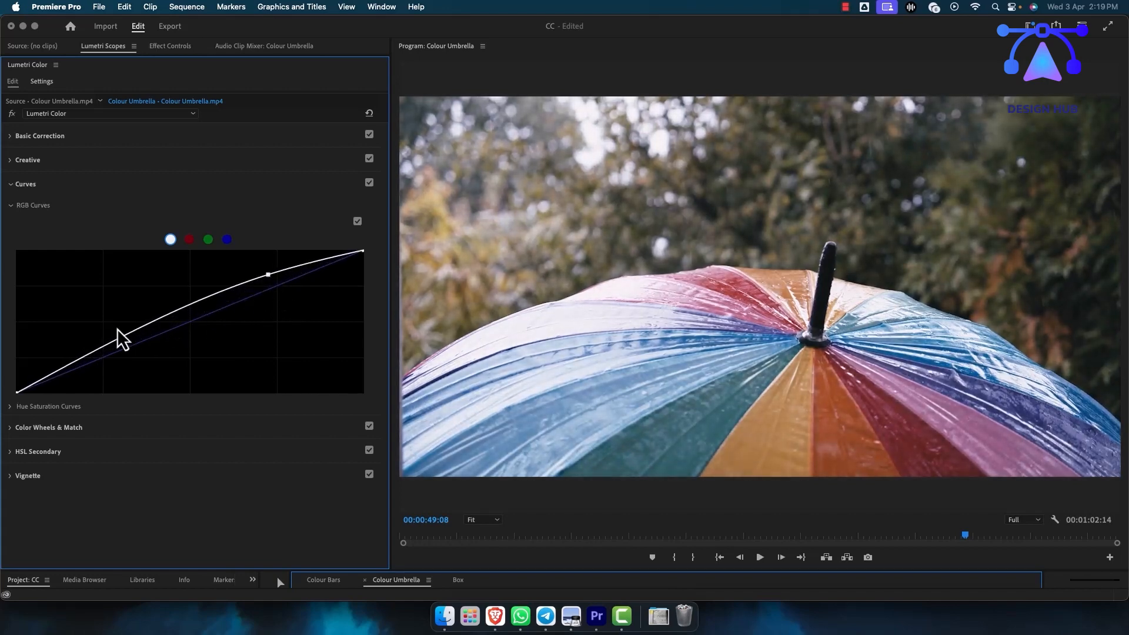
left_click_drag(104, 346, 109, 365)
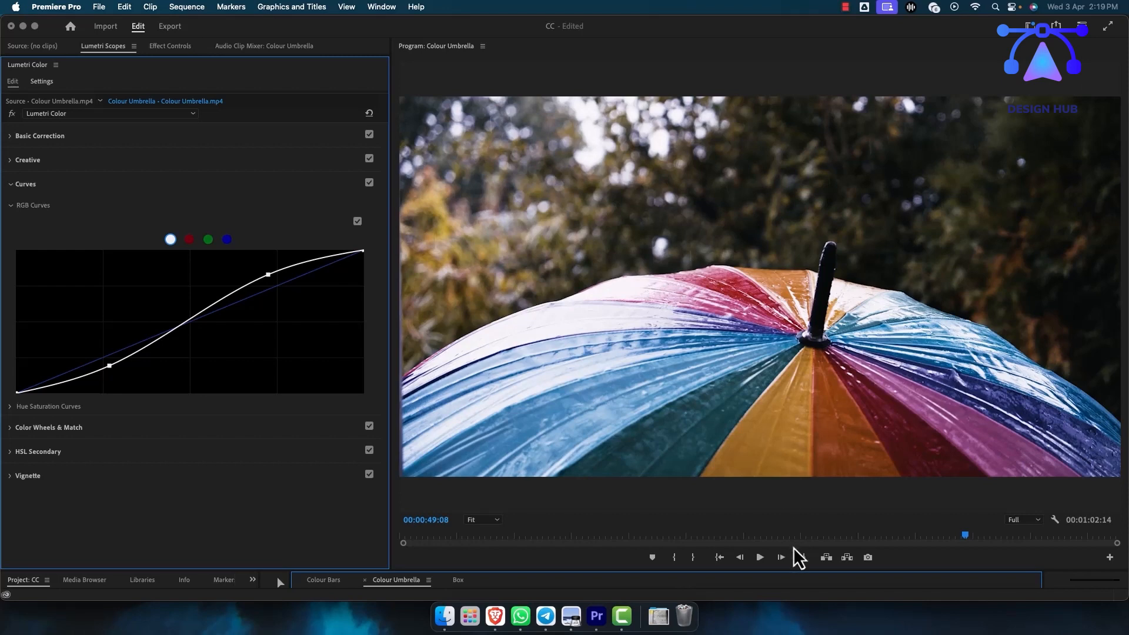
Step: In the Colour Bars sequence, pull the white RGB curve's white point horizontally to just before mid-graph, and return it to its corner
left_click(311, 583)
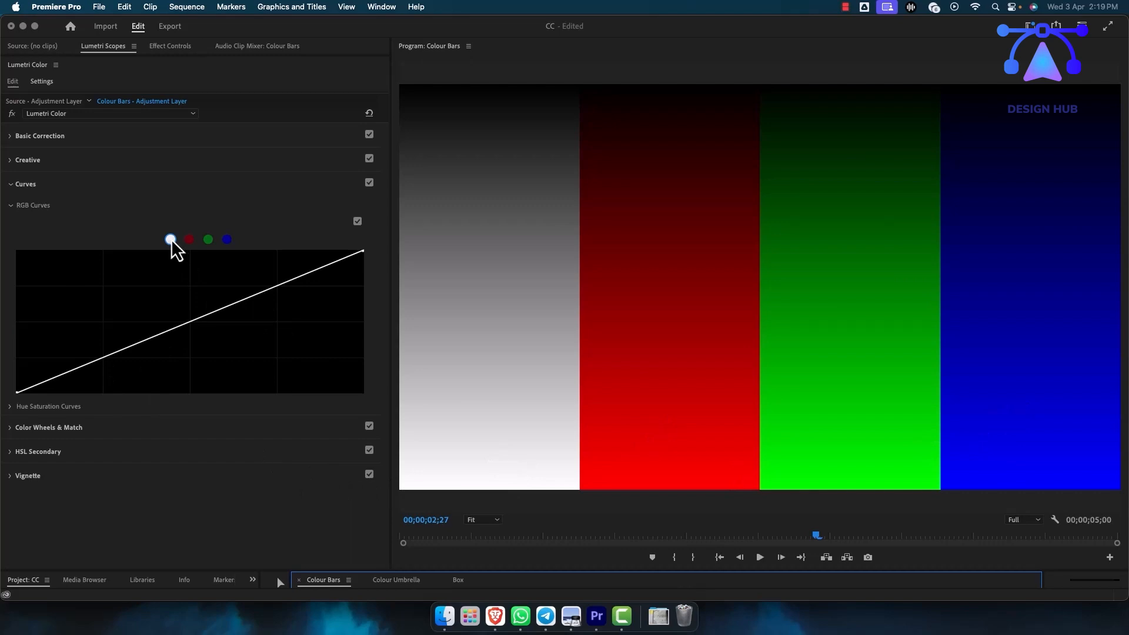
left_click(363, 252)
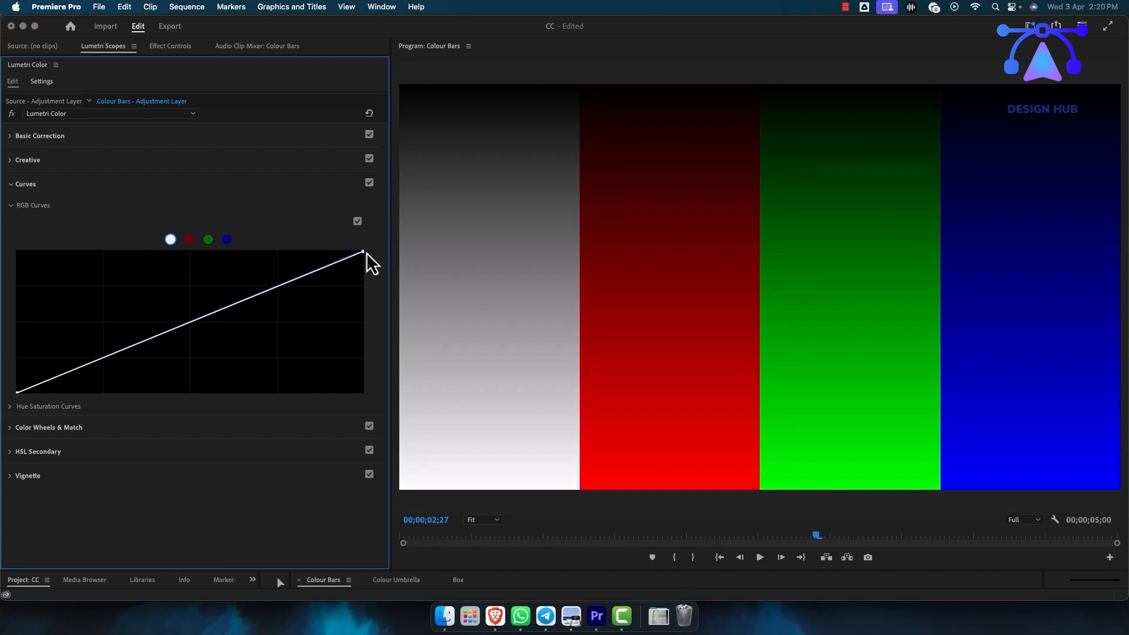
left_click_drag(366, 253, 168, 250)
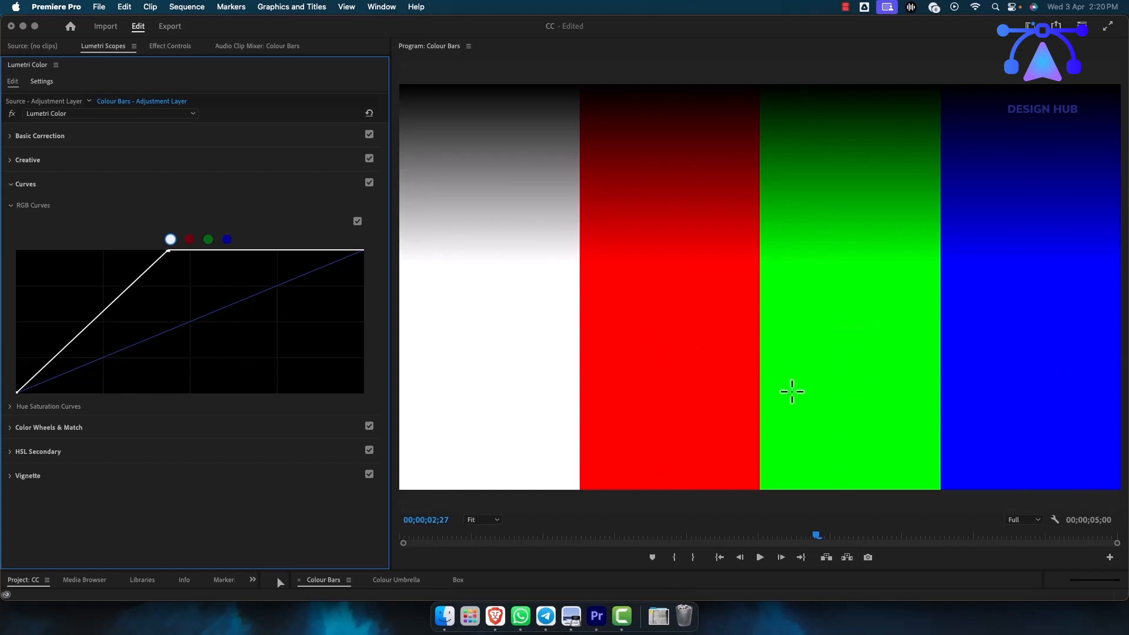
left_click_drag(167, 251, 362, 251)
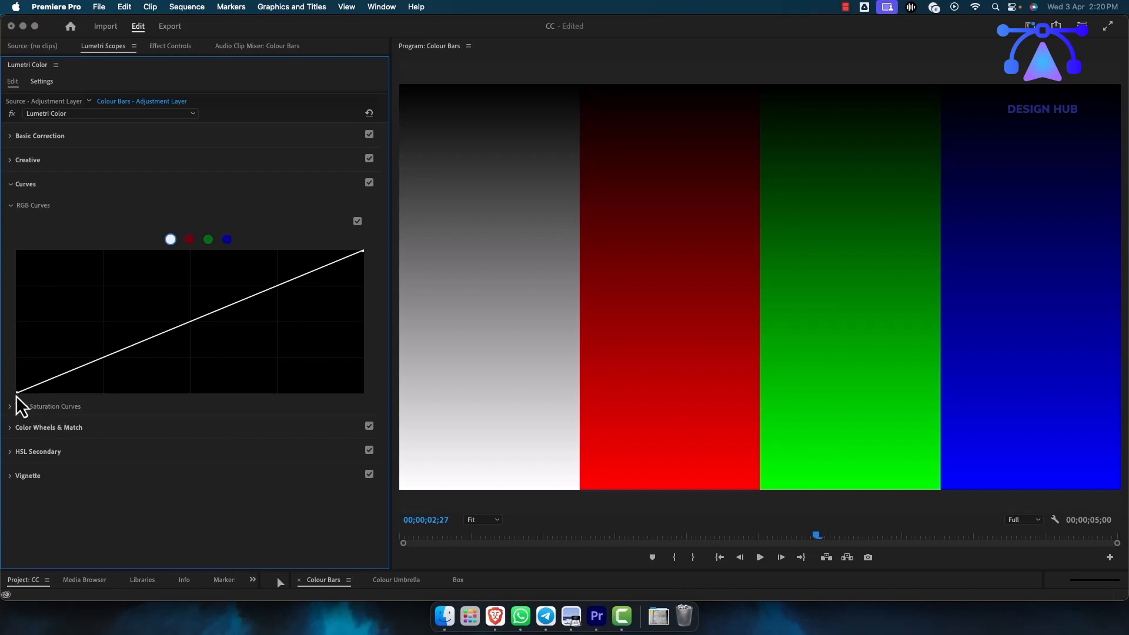
Step: Slide the white RGB curve's black point along the baseline almost to the far end, and return it to its corner
left_click_drag(17, 393, 342, 458)
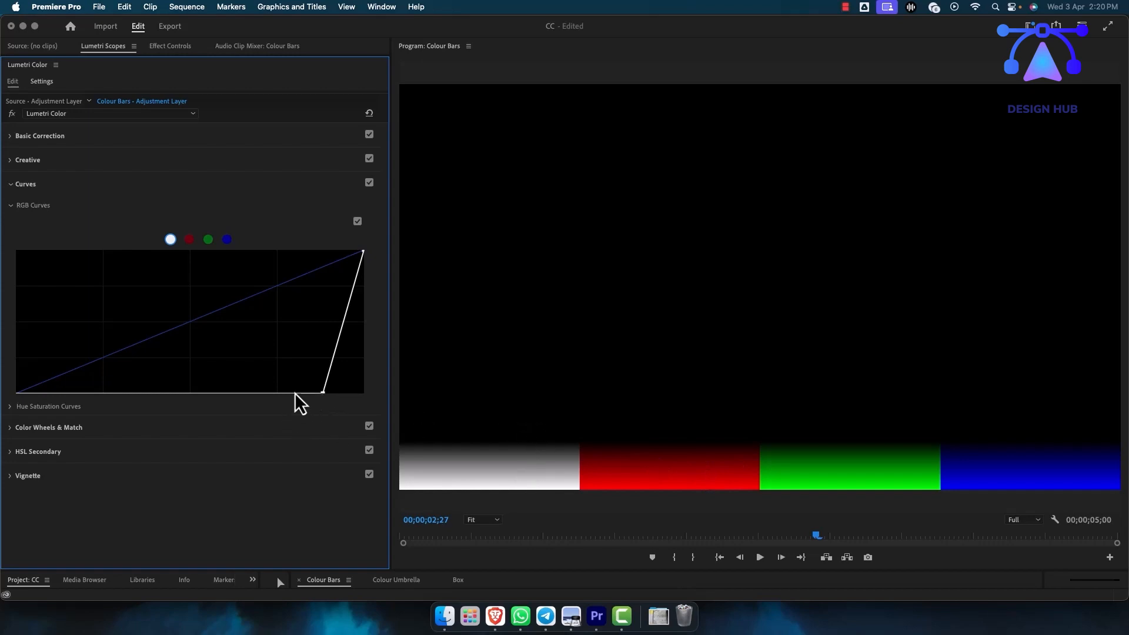
left_click_drag(323, 393, 5, 404)
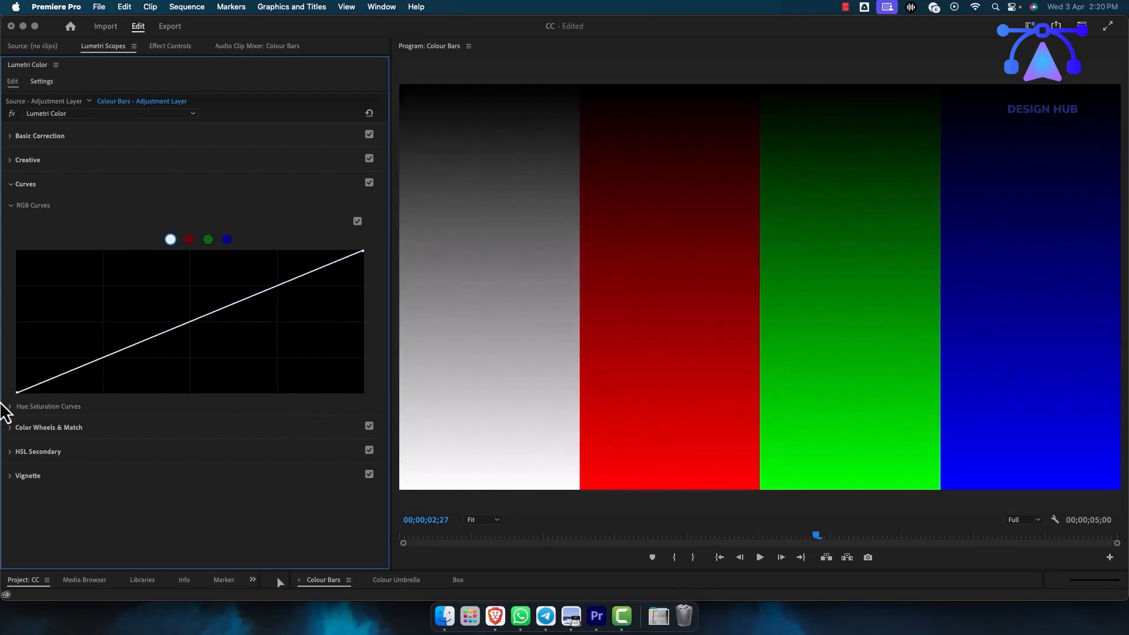
Step: Form an S-curve on the colour bars' white RGB curve with raised highlights and lowered shadows, and reset the curve
left_click_drag(275, 286, 261, 267)
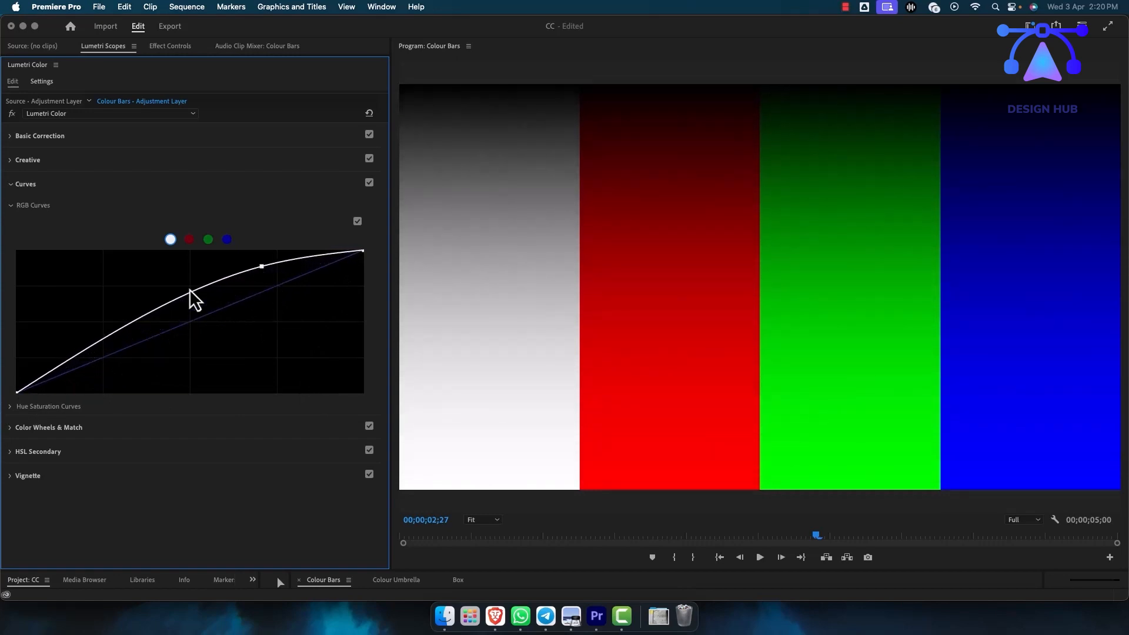
left_click_drag(100, 342, 125, 373)
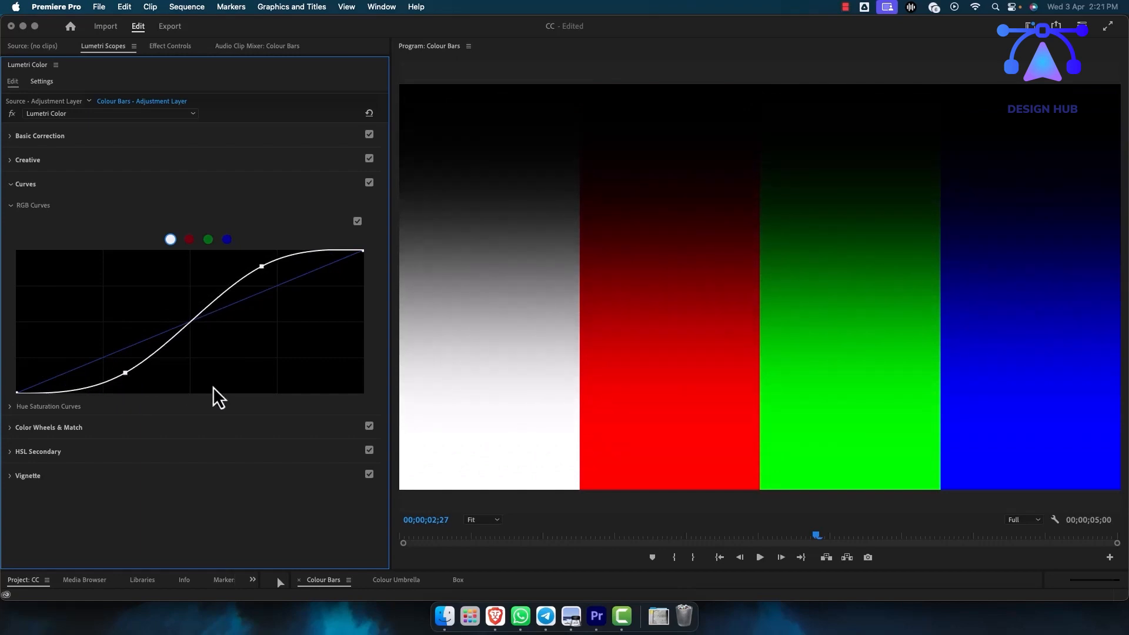
double_click(210, 304)
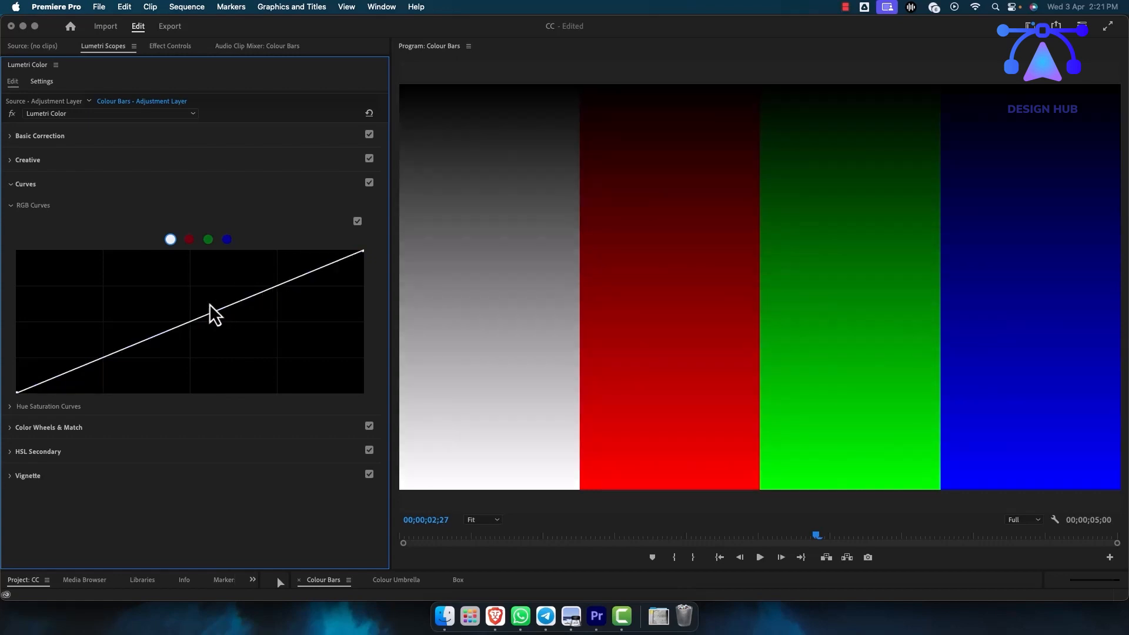
Step: On the red curve, pull the white point horizontally to about a quarter of the graph width, and return it to its corner
left_click(189, 240)
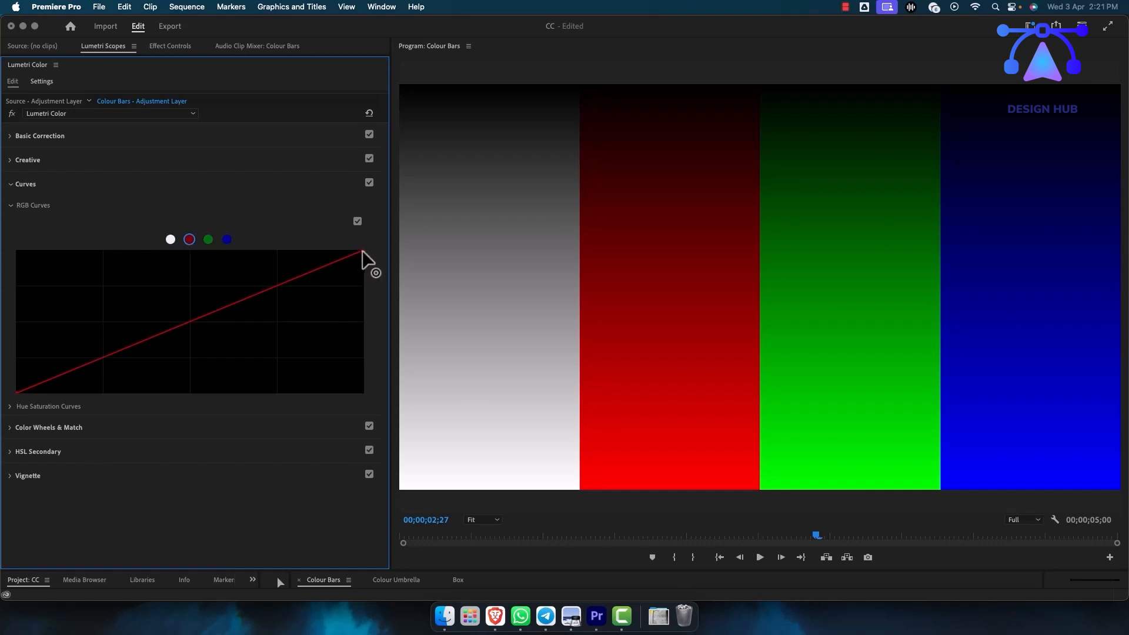
left_click_drag(362, 251, 104, 232)
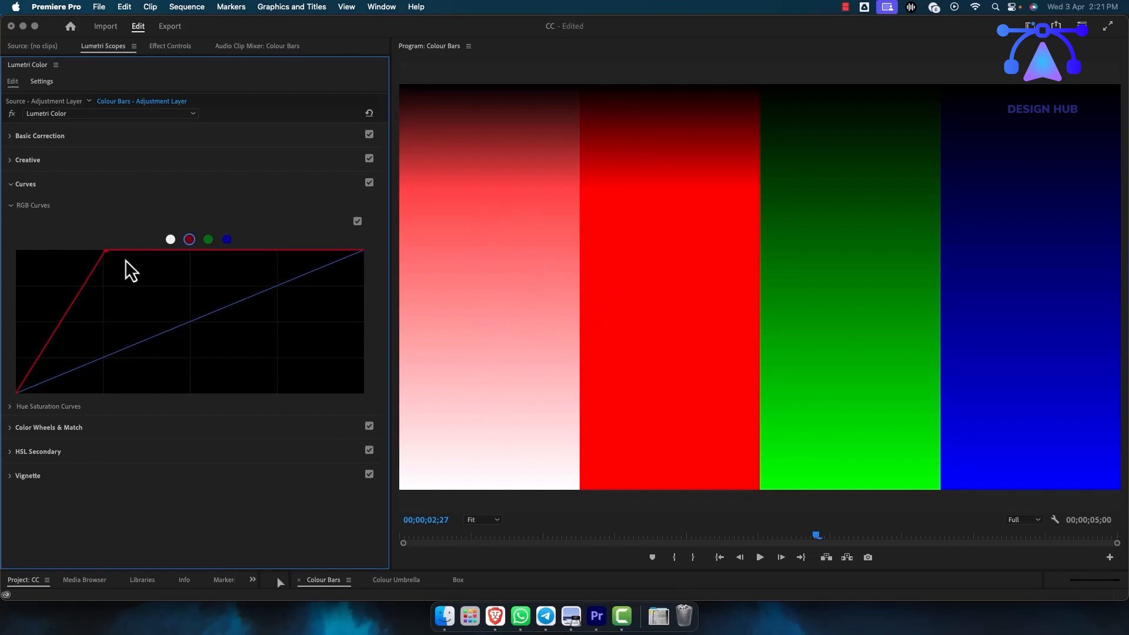
left_click_drag(106, 253, 376, 242)
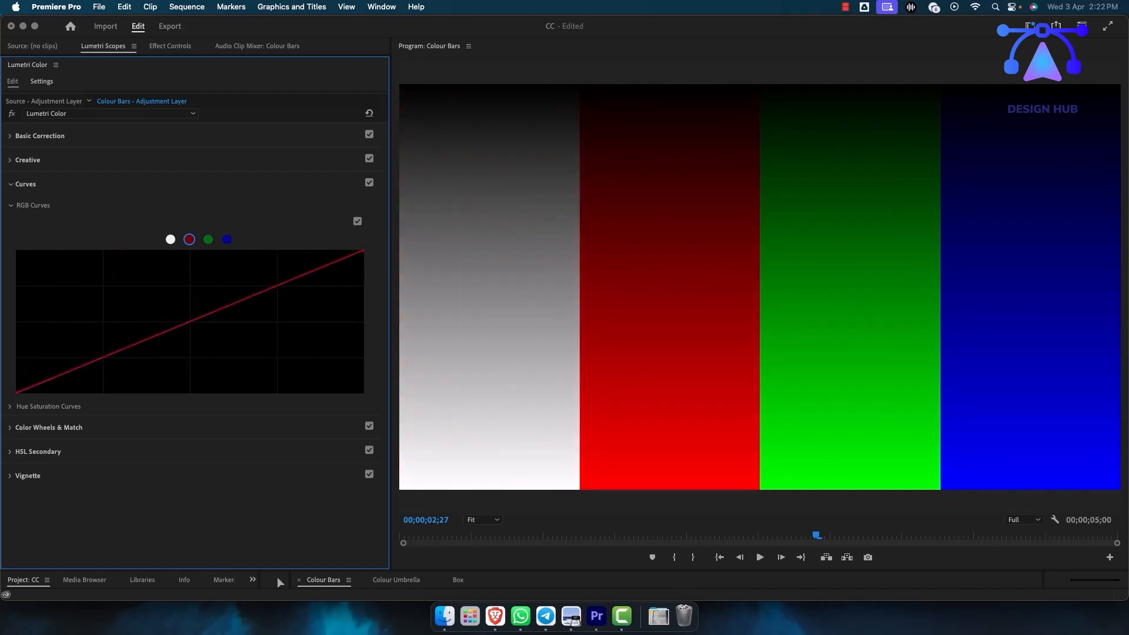
Step: Raise the red curve's black point to about three quarters height, shift it inward along the baseline, and restore it after each test
left_click_drag(17, 391, 17, 285)
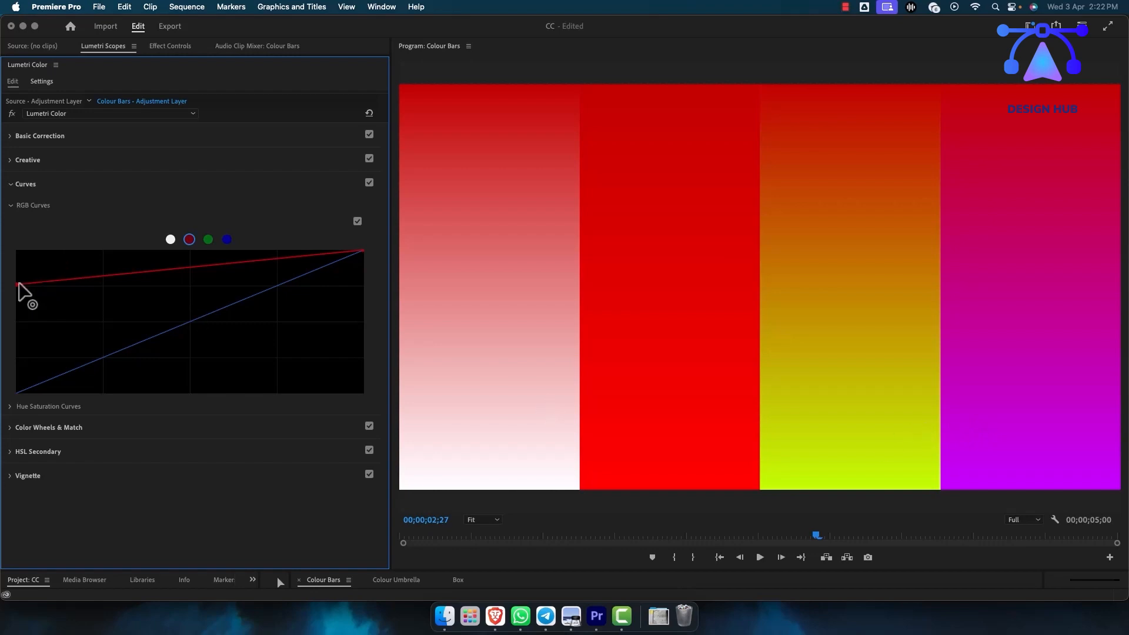
left_click_drag(19, 286, 0, 399)
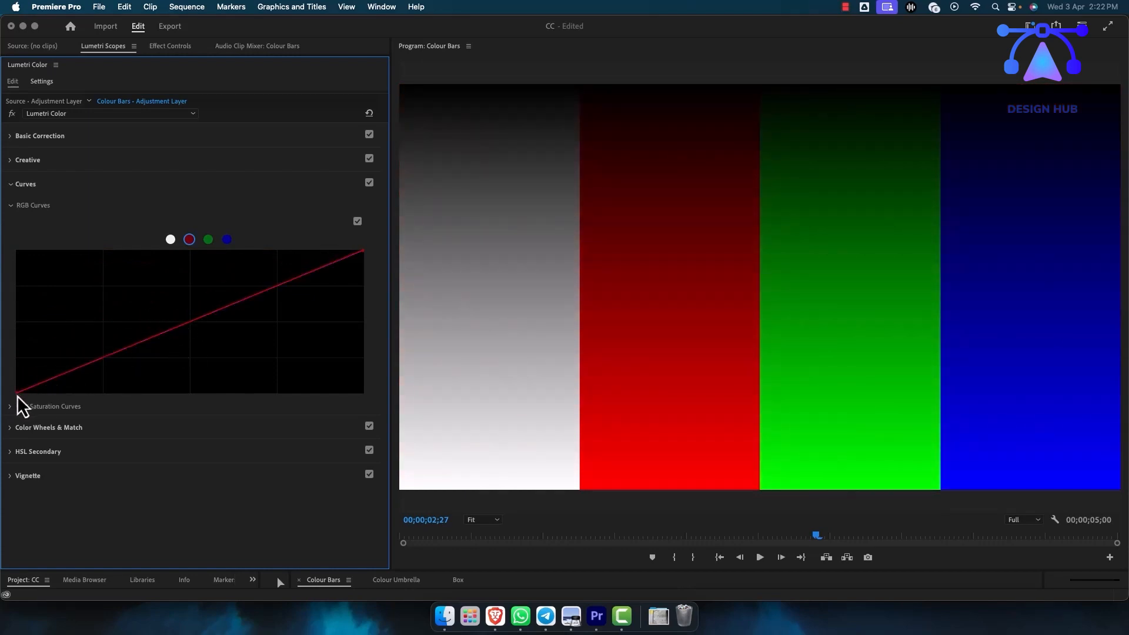
left_click_drag(16, 392, 161, 465)
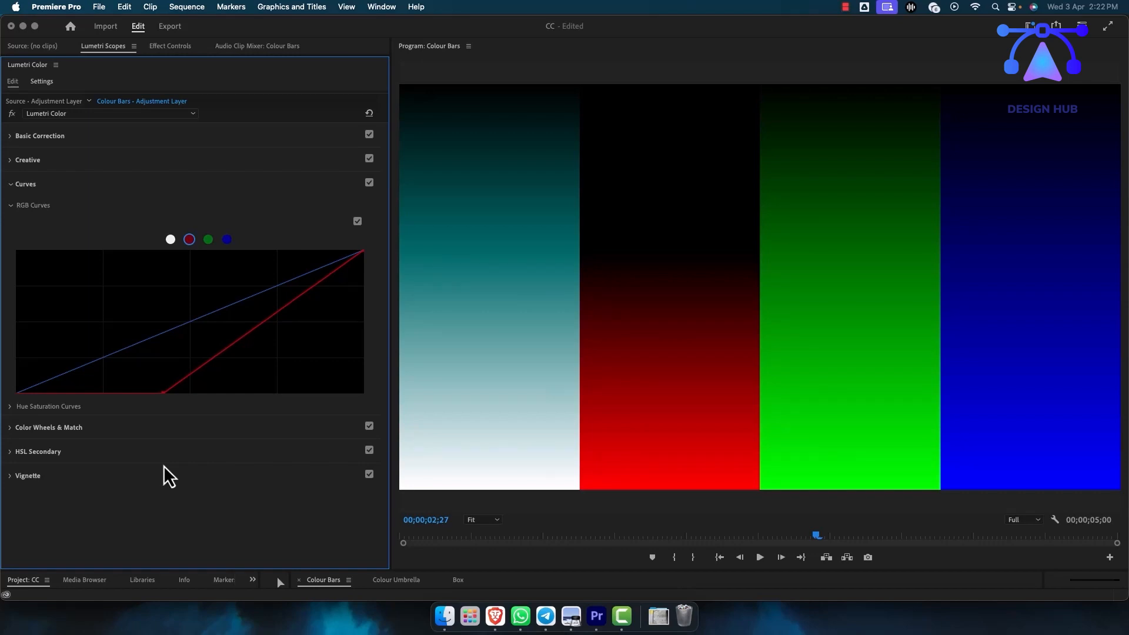
left_click_drag(164, 465, 37, 549)
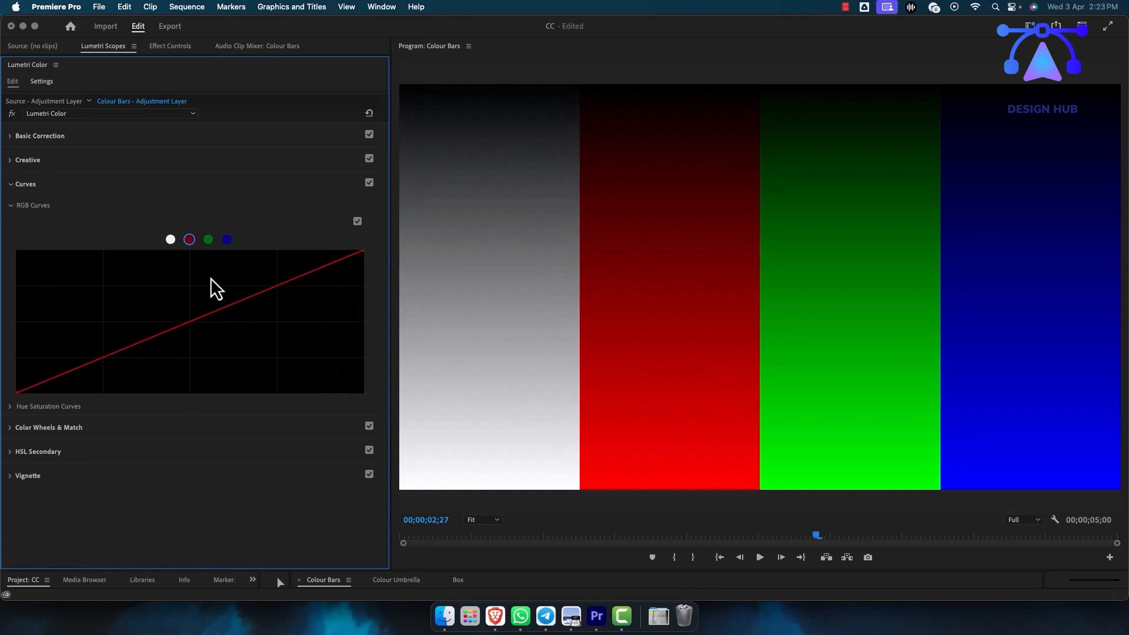
Step: On the blue curve, move the white point fully to the opposite upper corner and fully down to the baseline, restoring it each time
left_click(227, 241)
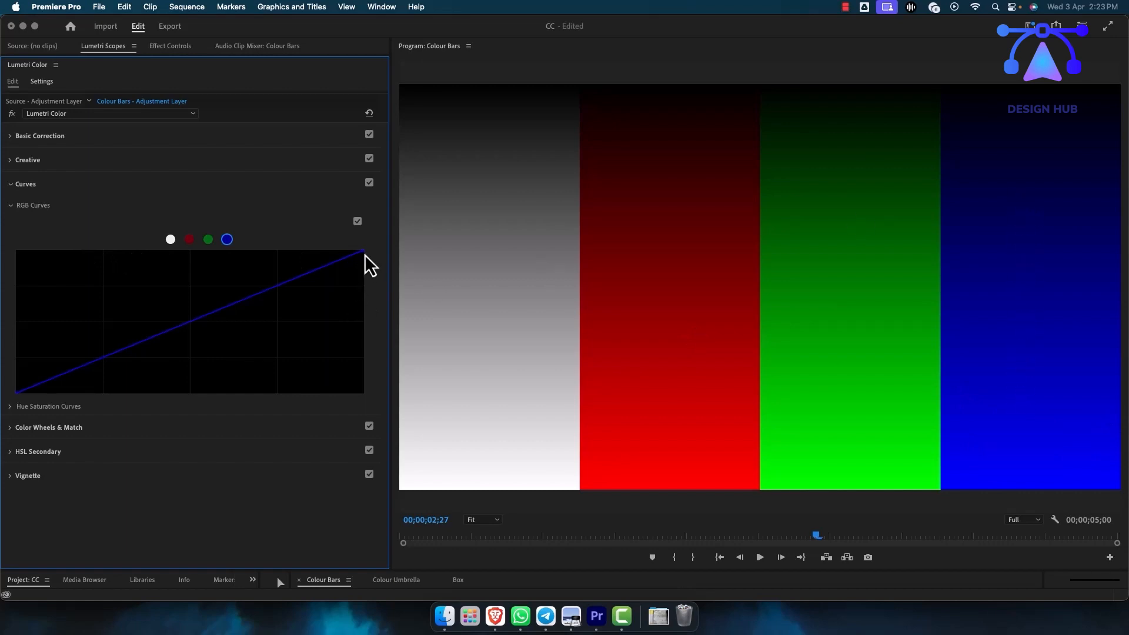
left_click_drag(361, 249, 5, 245)
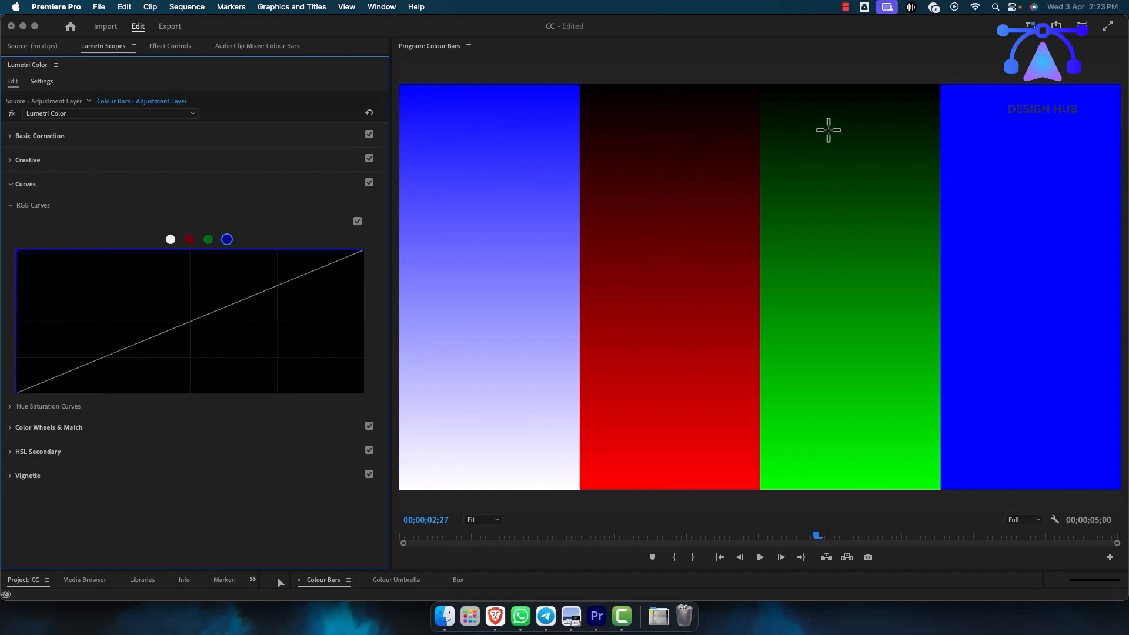
left_click_drag(125, 252, 362, 251)
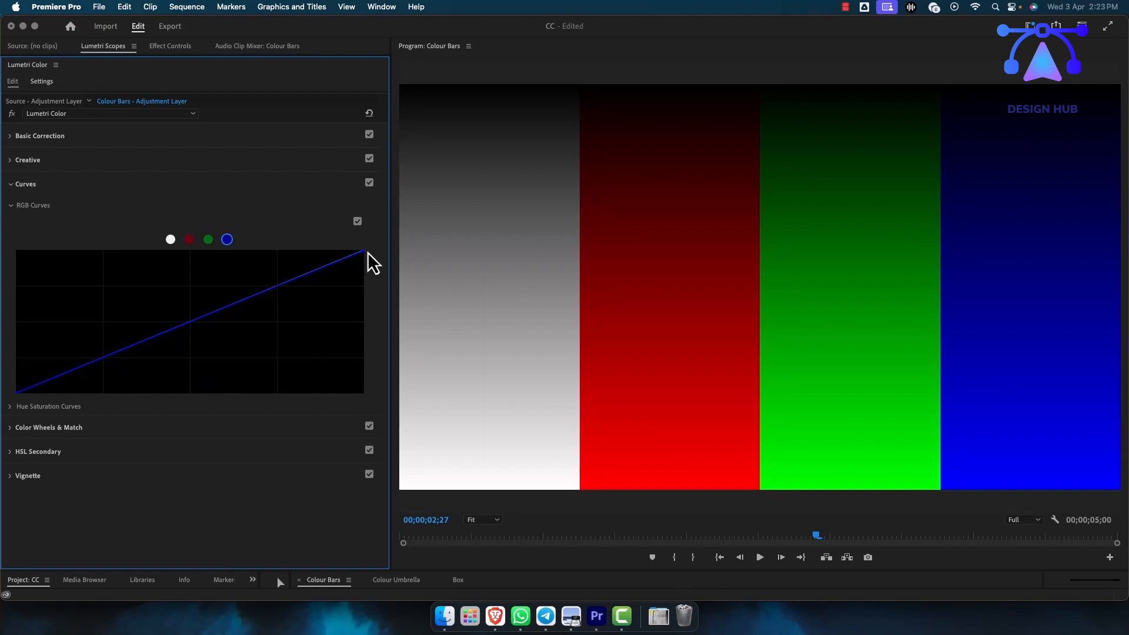
left_click_drag(368, 252, 421, 400)
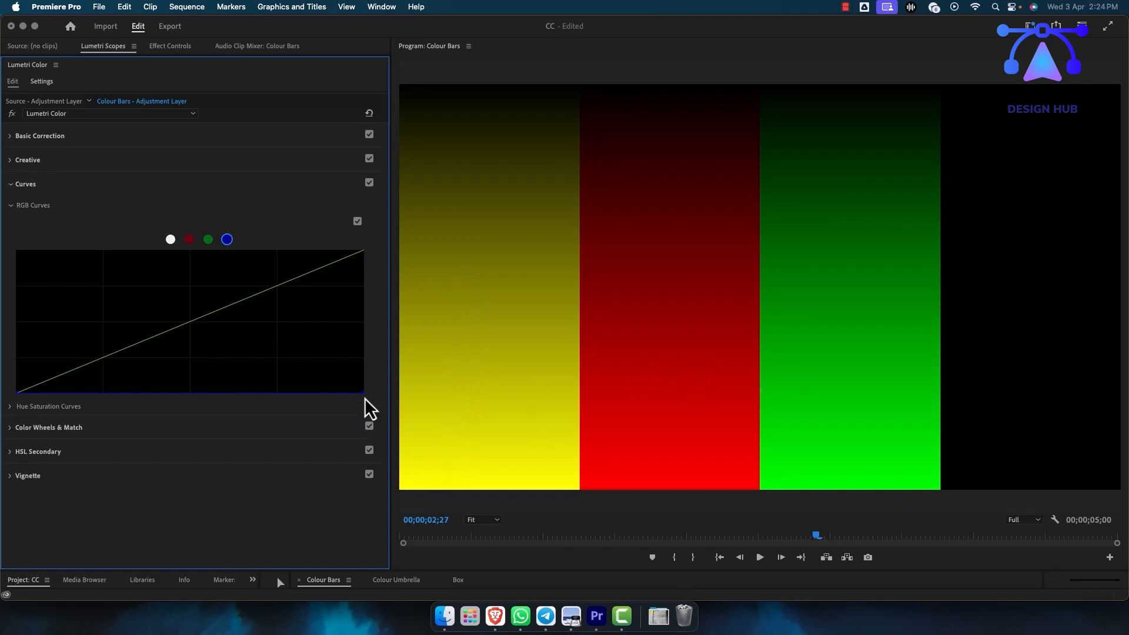
left_click_drag(363, 392, 369, 250)
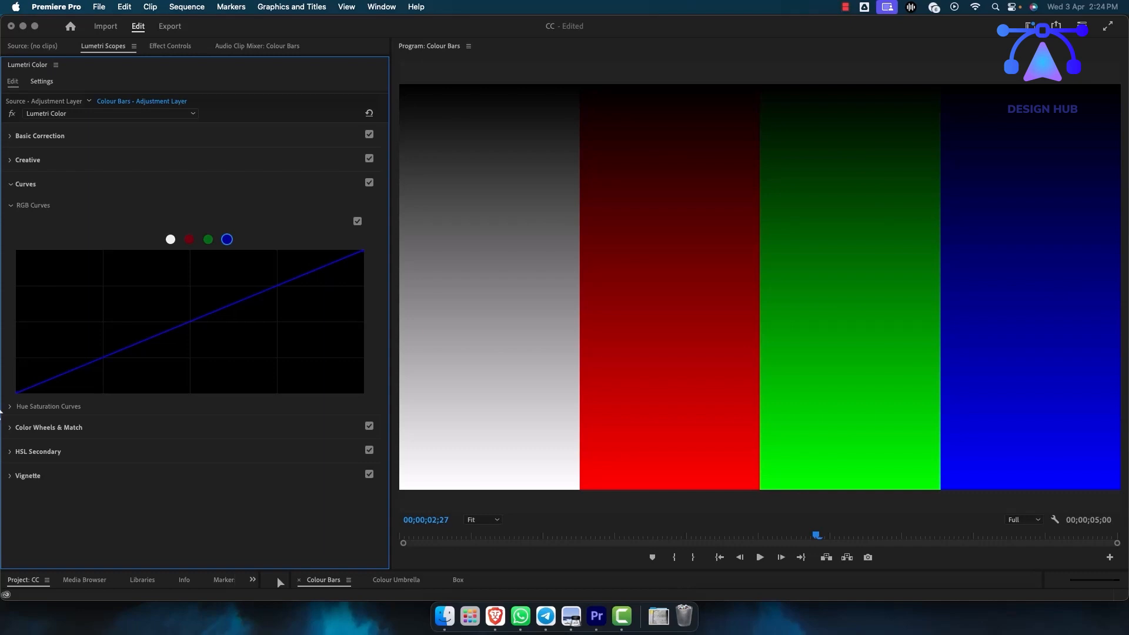
Step: Slide the blue curve's black point along the baseline to the far end, and reset the blue curve
mouse_move(16, 392)
left_mouse_down()
mouse_move(16, 260)
mouse_move(16, 393)
left_mouse_up()
left_click_drag(1, 488, 367, 545)
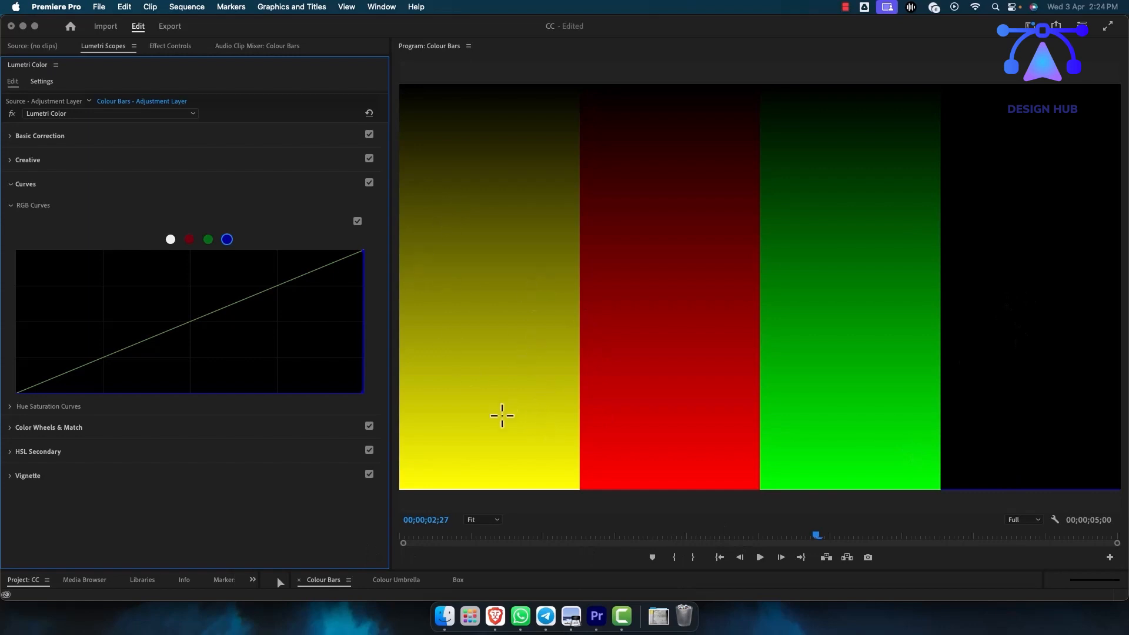
double_click(364, 392)
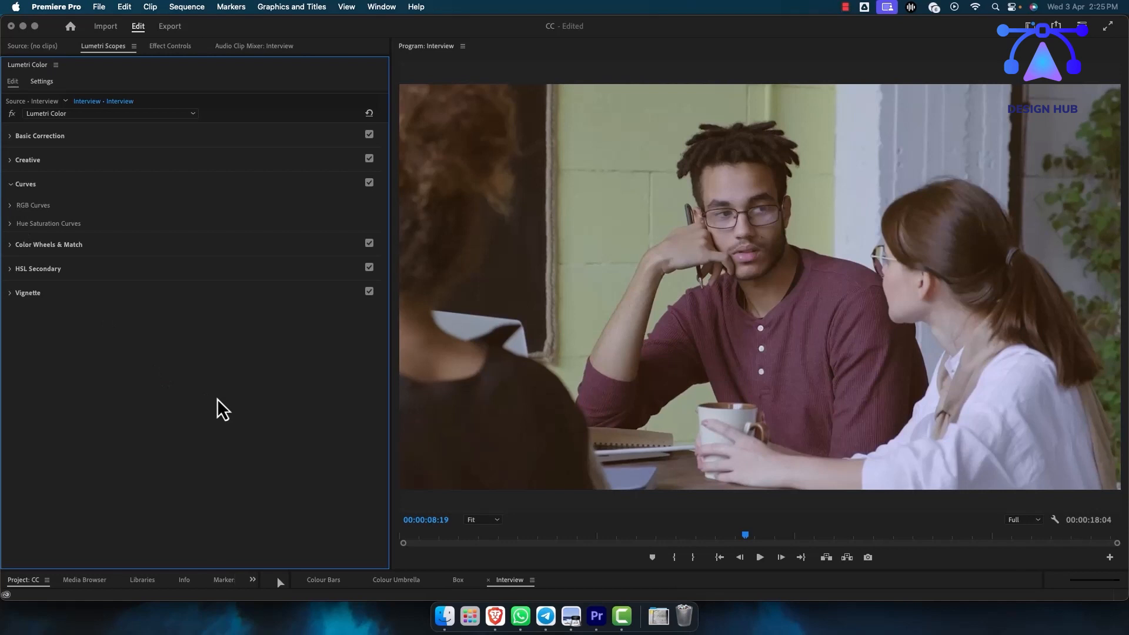
Step: Correct the Interview clip's white balance in Basic Correction by sampling the woman's white shirt with the White Balance picker
left_click(13, 142)
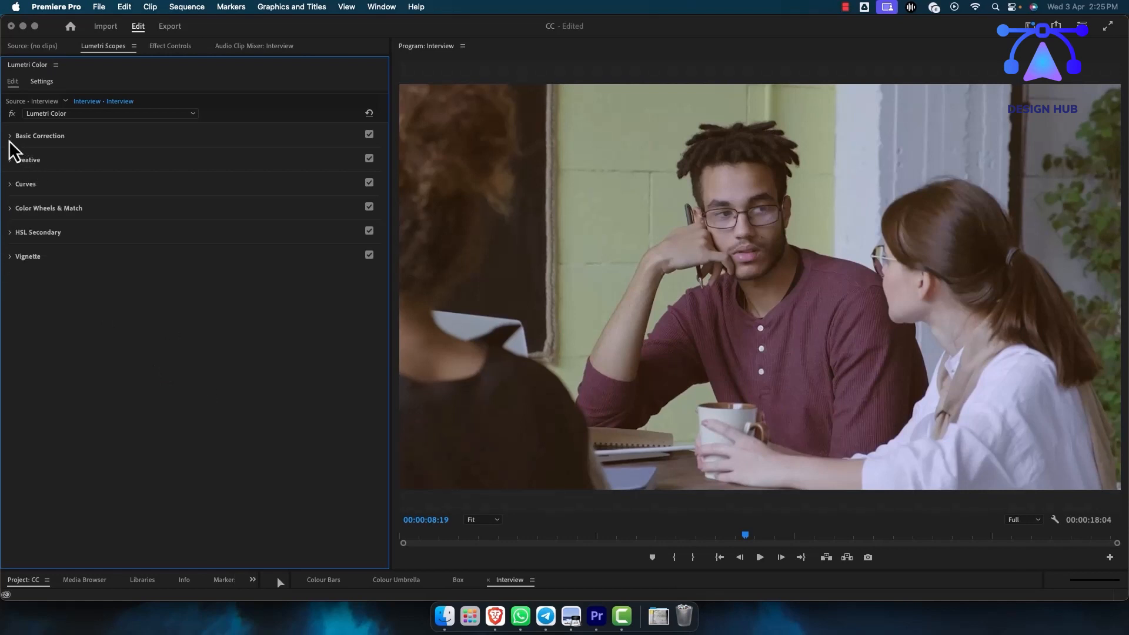
left_click(8, 139)
left_click(11, 213)
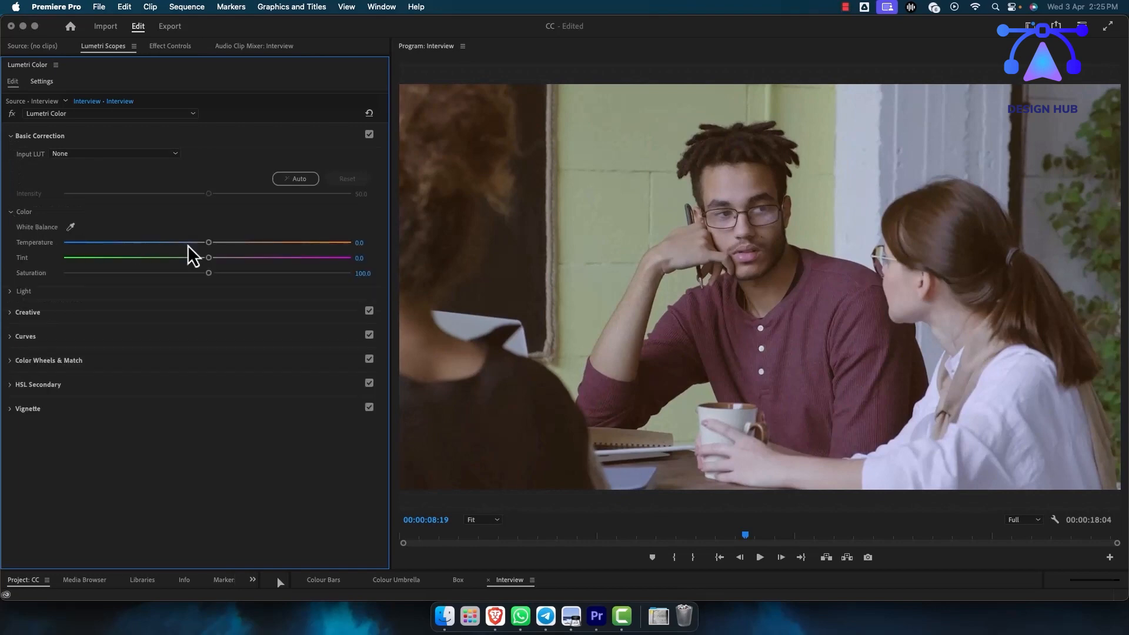
left_click(71, 227)
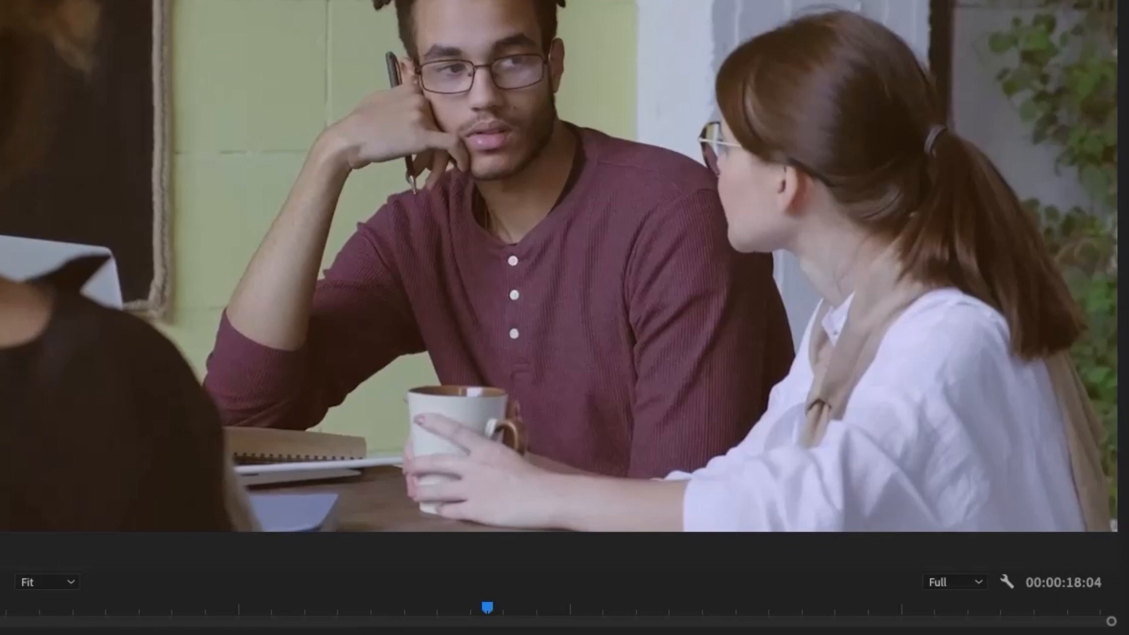
left_click(901, 352)
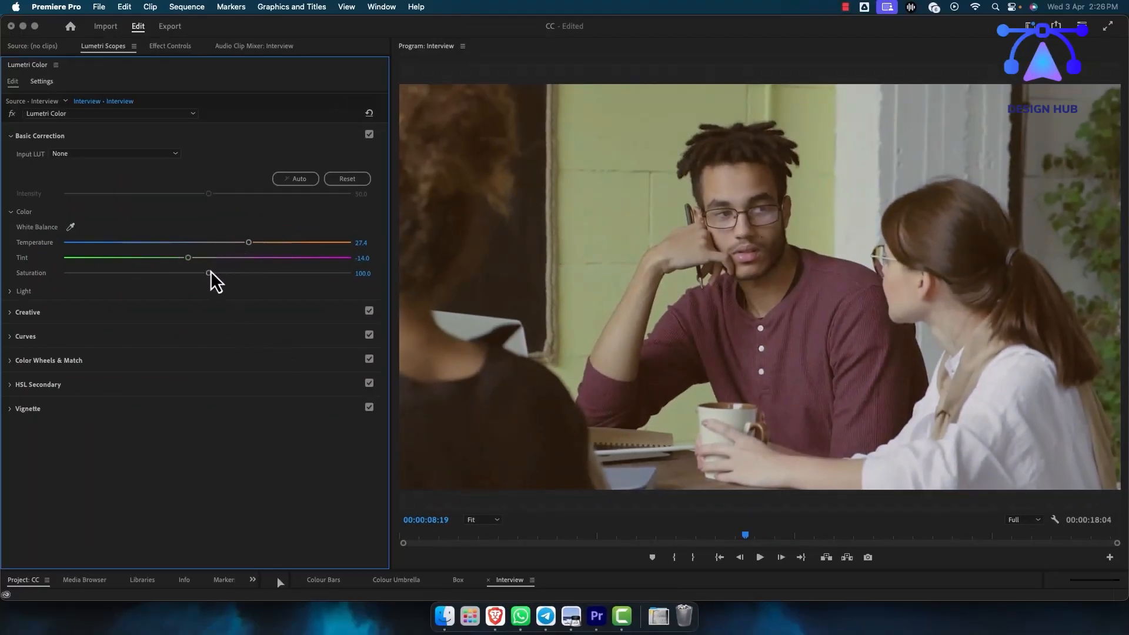
Step: Raise the Interview clip's Exposure to 1.2 in the Light settings of Basic Correction
left_click(10, 292)
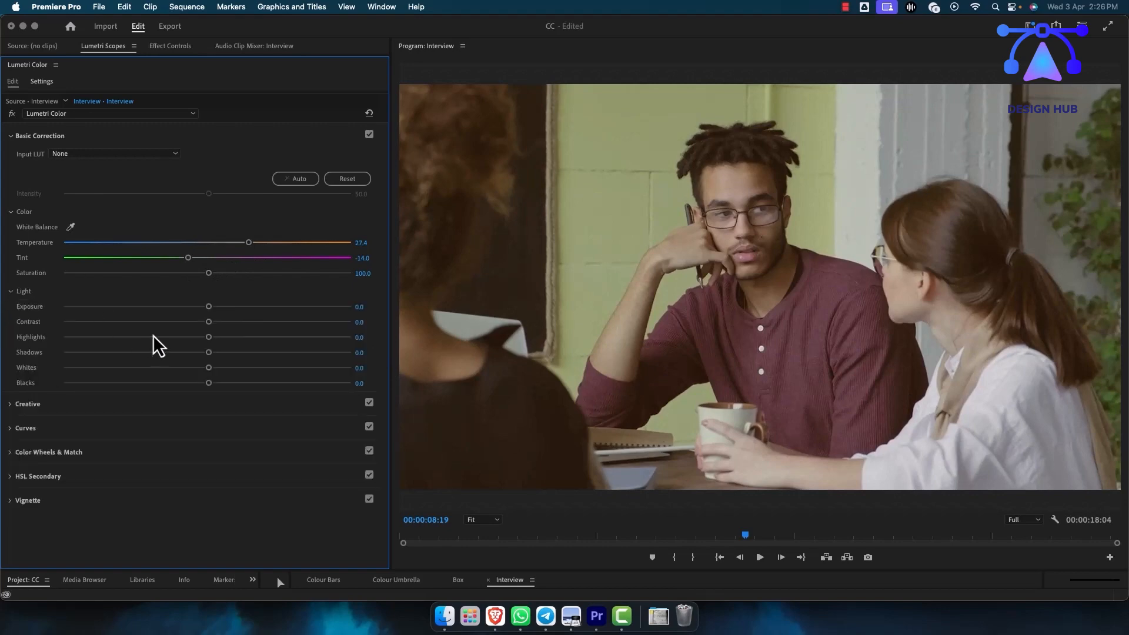
left_click_drag(209, 306, 247, 307)
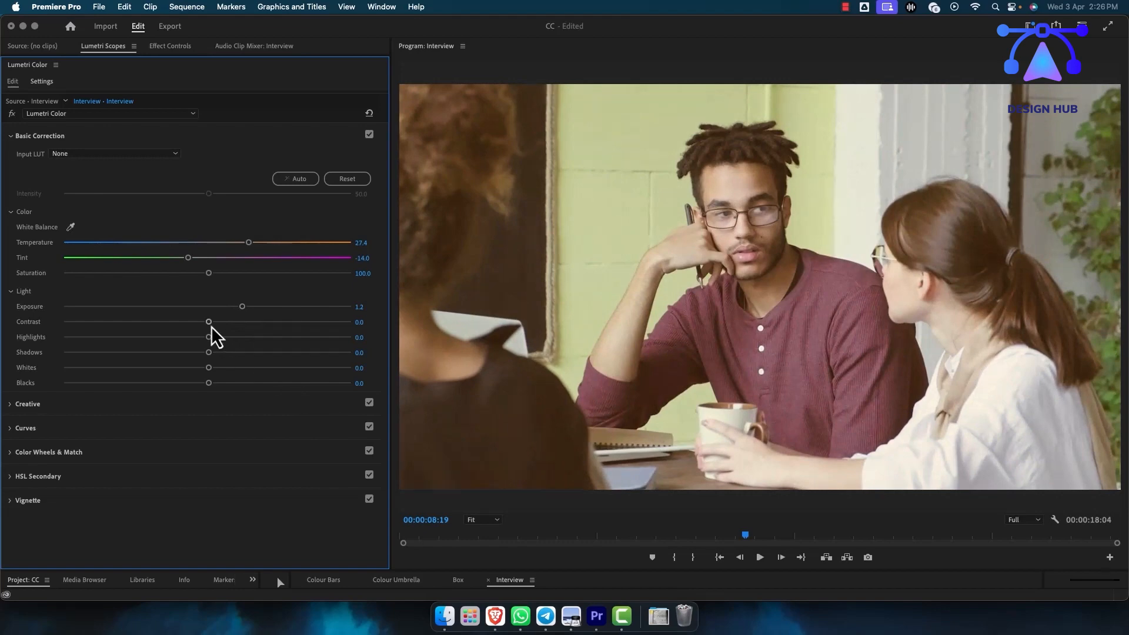
Step: Raise the Interview clip's Contrast to 35.9, and try brighter Highlights before returning them to 0
left_click_drag(209, 324, 227, 324)
left_click_drag(258, 326, 259, 326)
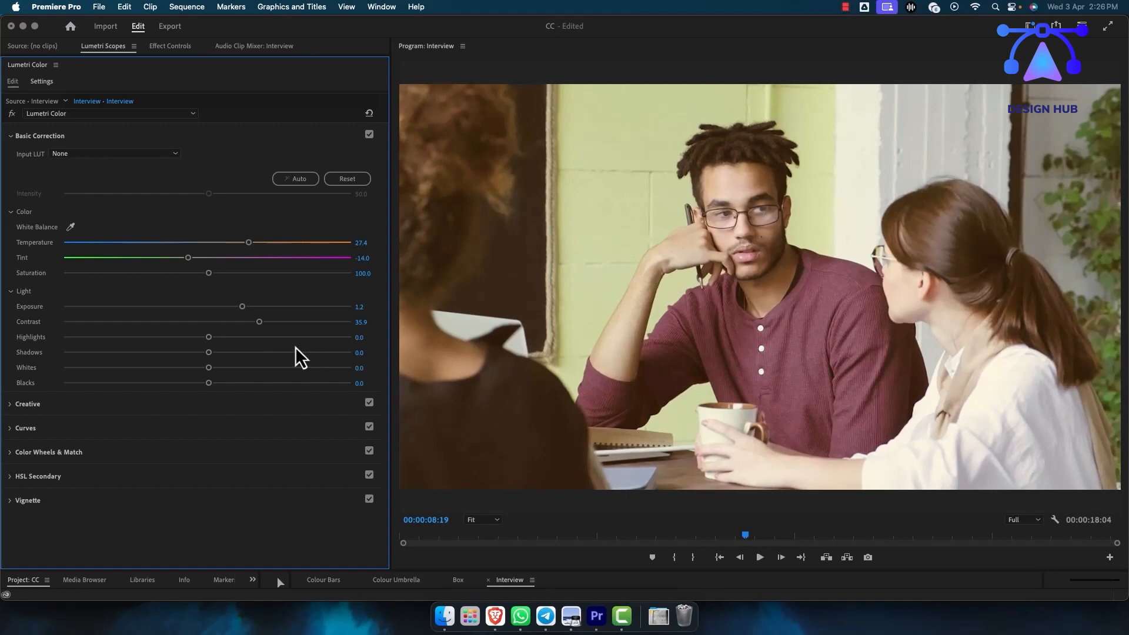
left_click_drag(215, 340, 230, 341)
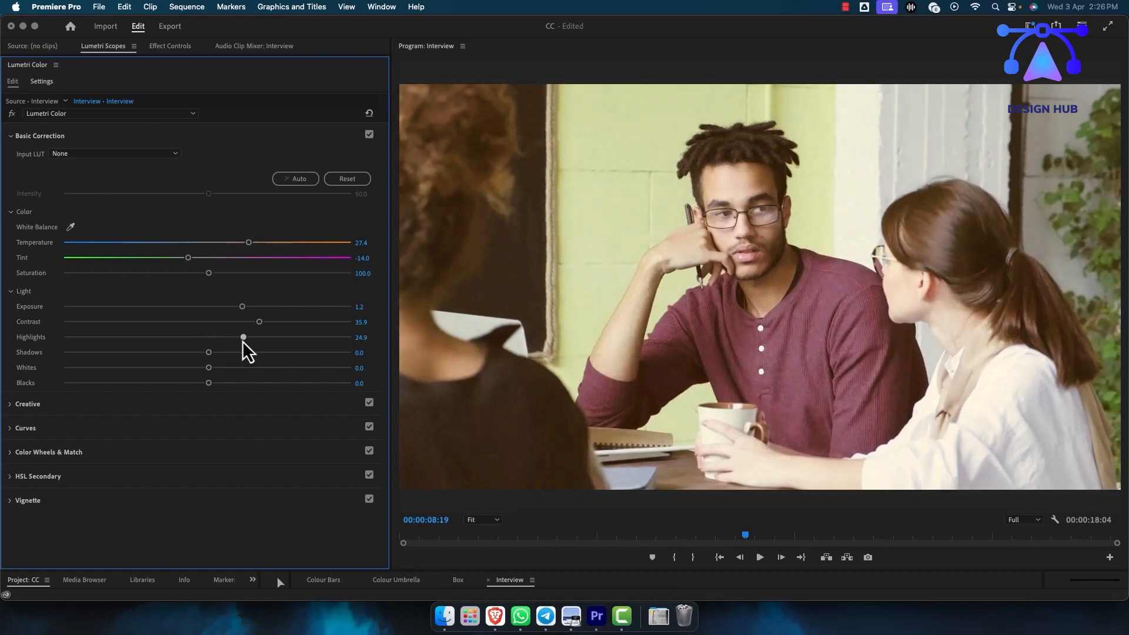
left_click_drag(242, 341, 207, 342)
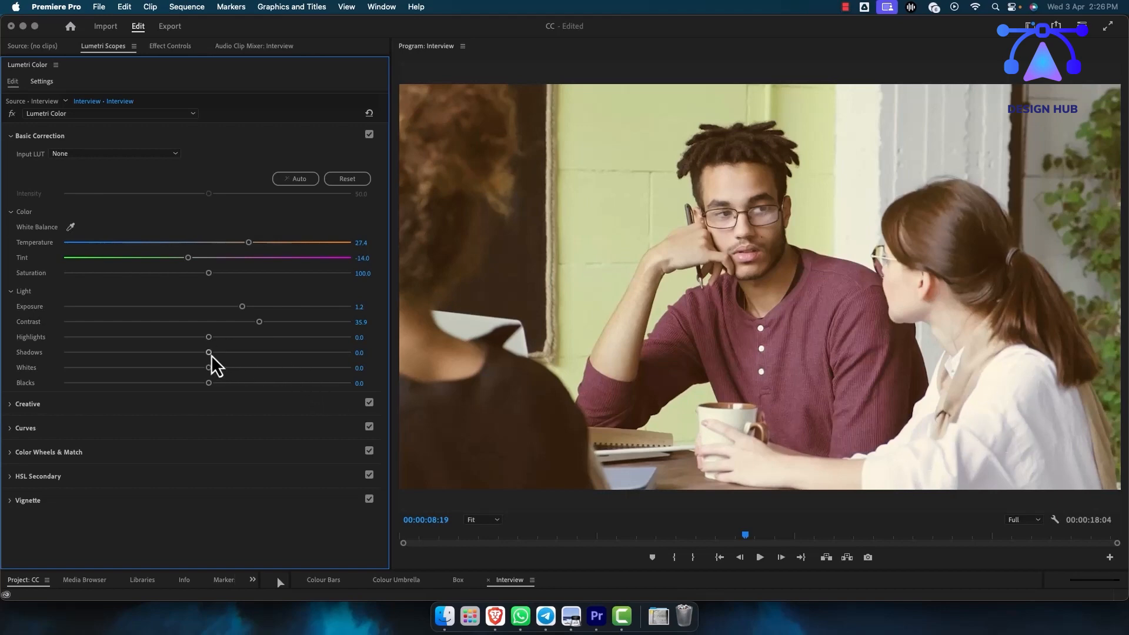
Step: Lower the Shadows of the Interview clip to about -31 in the Light settings
left_click_drag(210, 354, 180, 358)
left_click_drag(163, 357, 162, 358)
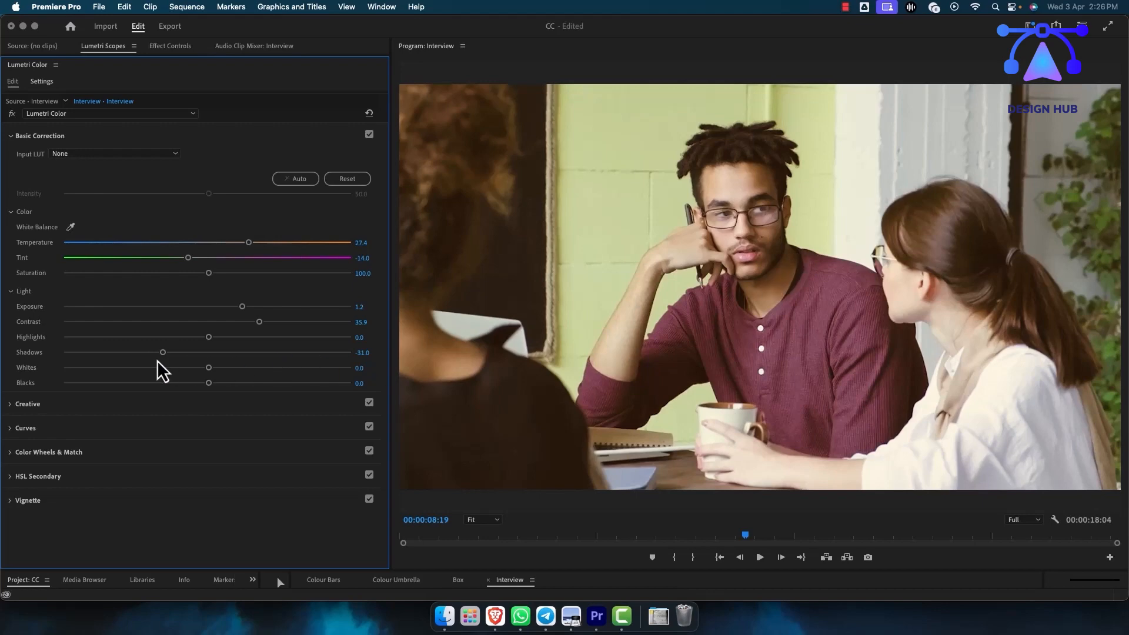
mouse_move(163, 357)
left_mouse_down()
mouse_move(190, 358)
mouse_move(165, 360)
left_mouse_up()
mouse_move(210, 368)
left_mouse_down()
mouse_move(280, 368)
mouse_move(192, 367)
mouse_move(208, 368)
left_mouse_up()
Step: Shape the white RGB curve into a gentle S with a raised highlight point, lowered shadow point and slightly lowered midtone point
left_click(12, 432)
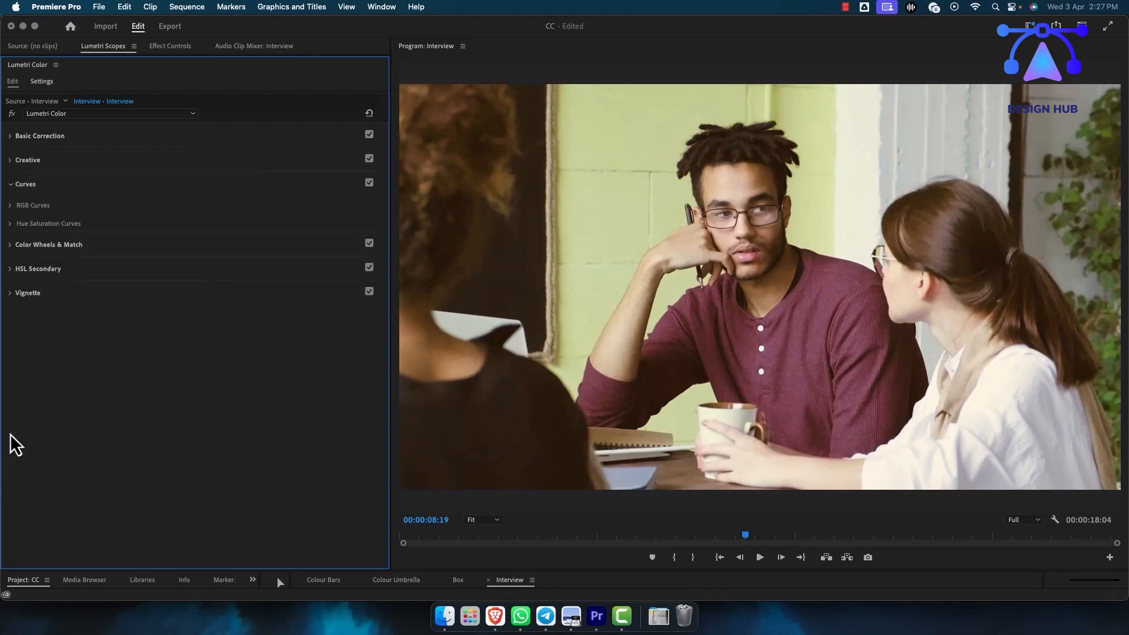
left_click(12, 205)
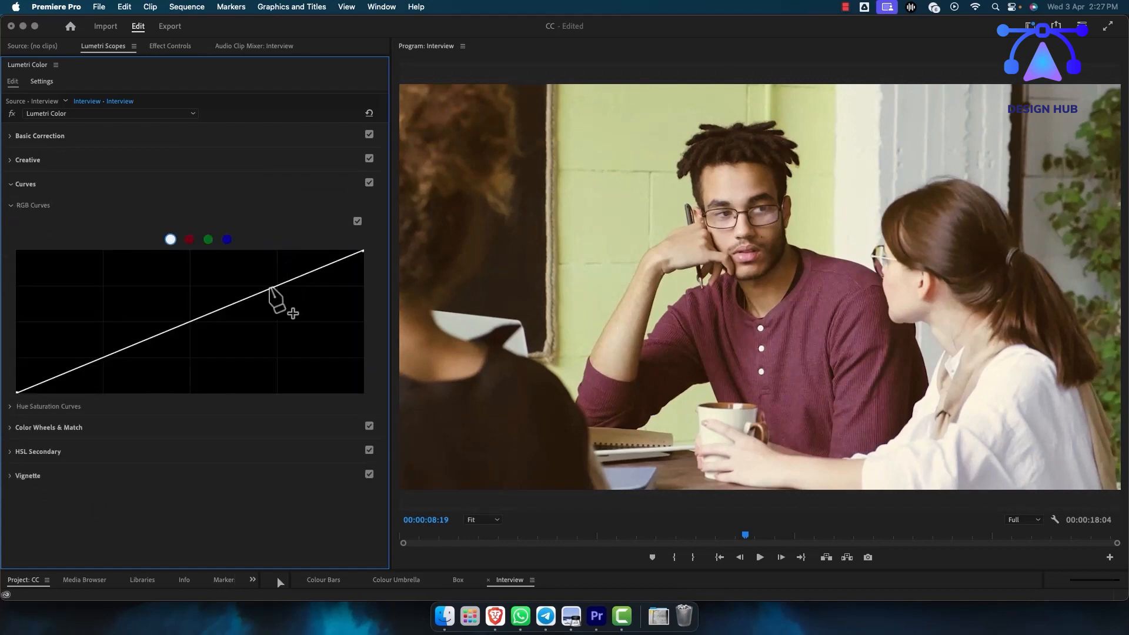
left_click_drag(276, 287, 272, 281)
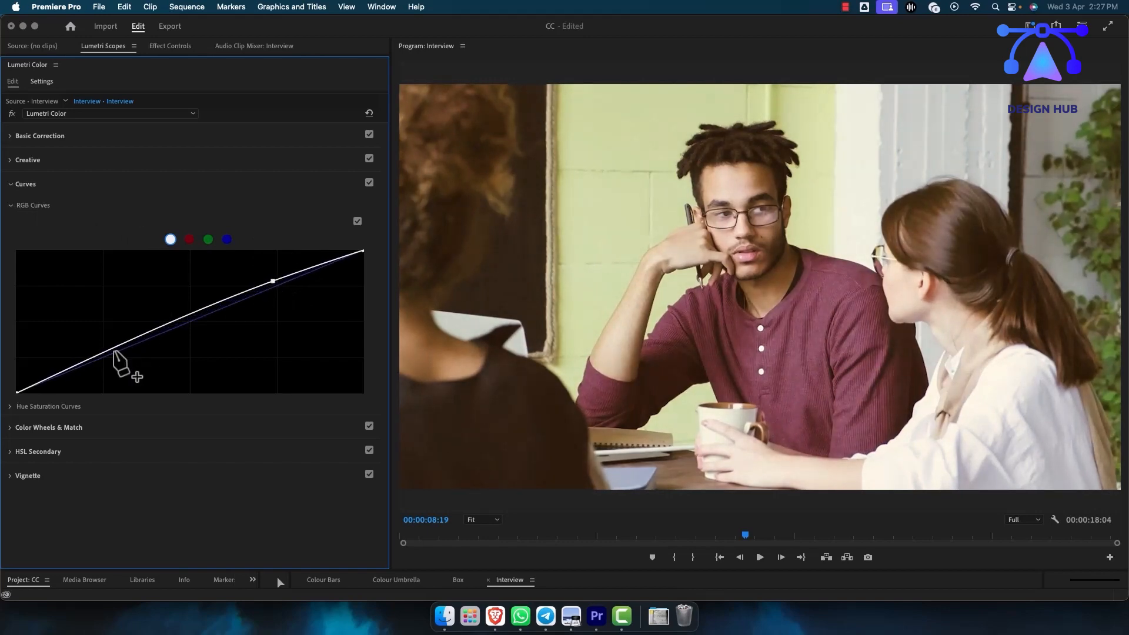
left_click_drag(101, 359, 105, 362)
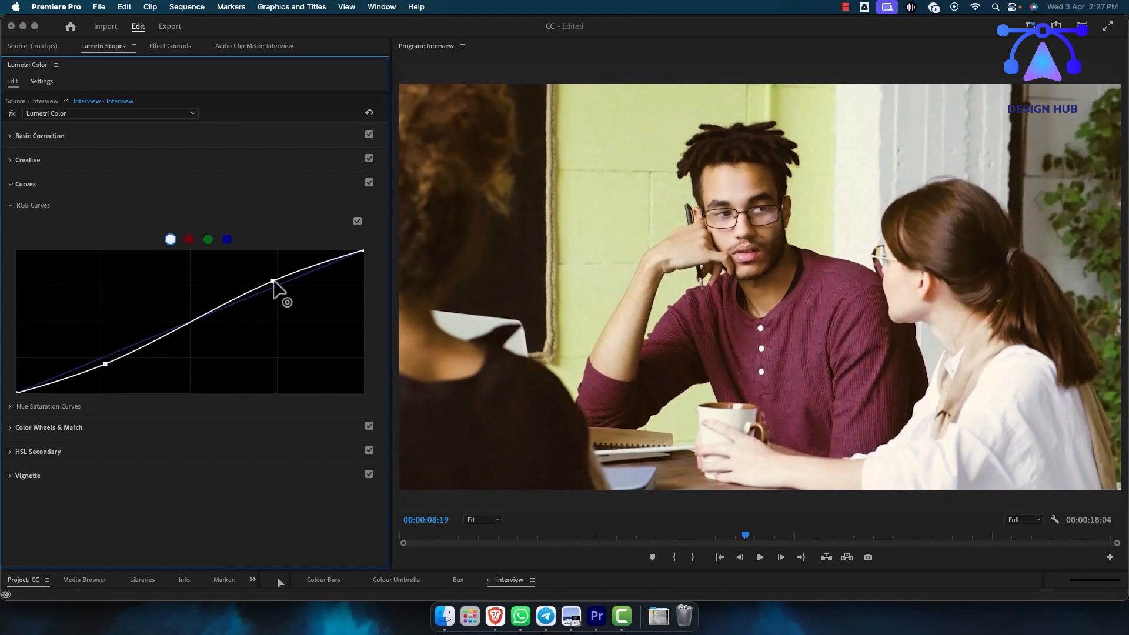
mouse_move(273, 282)
left_mouse_down()
mouse_move(284, 292)
mouse_move(278, 280)
left_mouse_up()
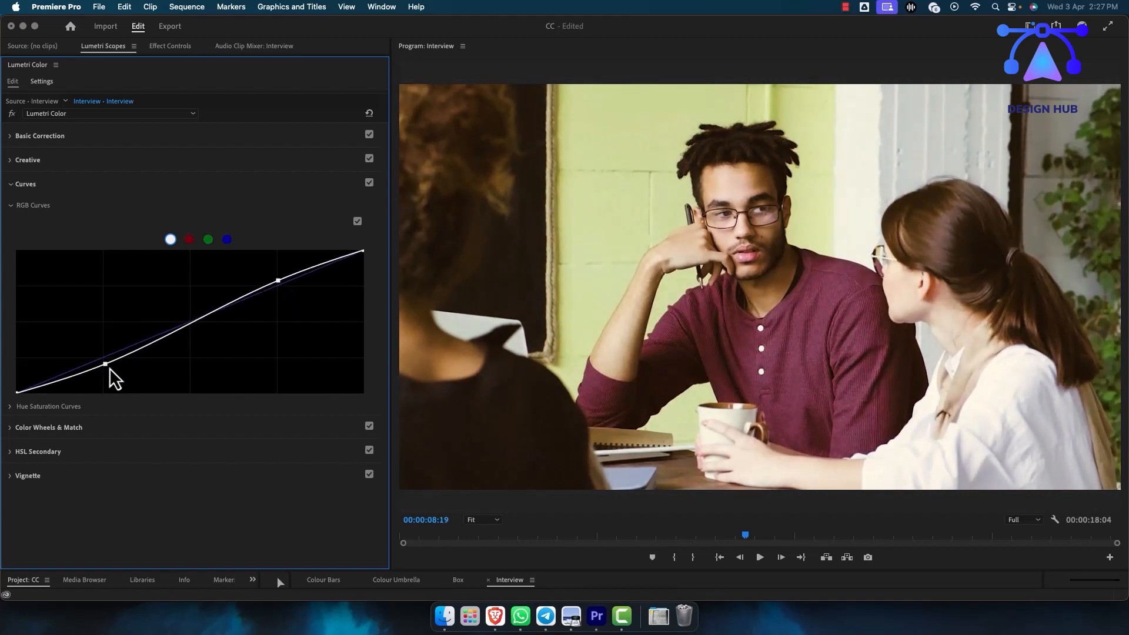
left_click_drag(106, 364, 102, 361)
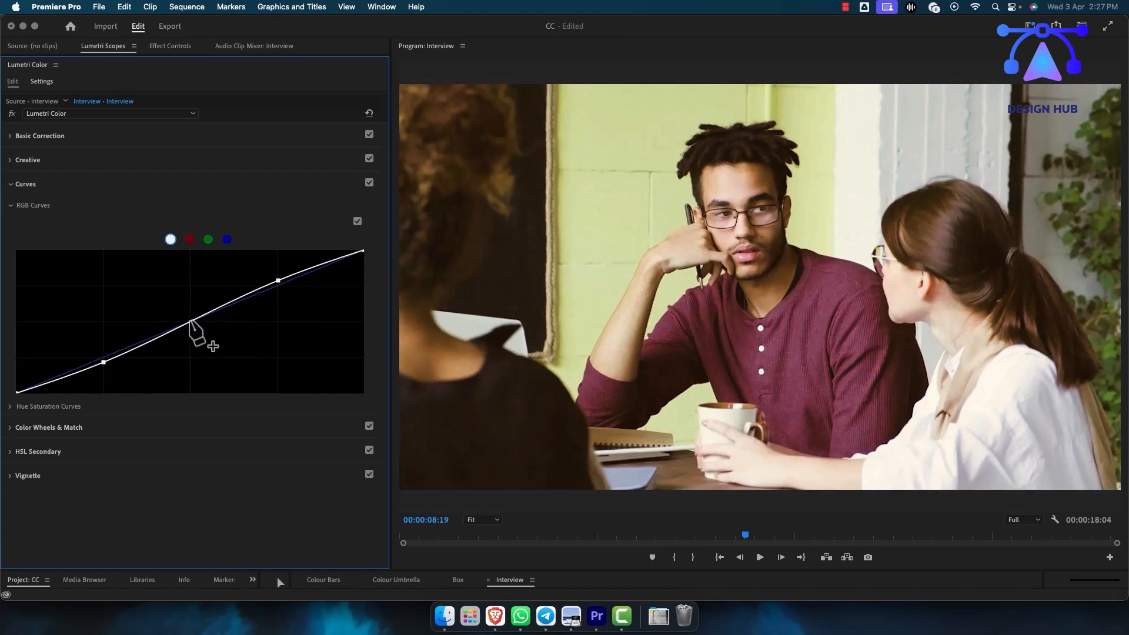
mouse_move(190, 322)
left_mouse_down()
mouse_move(183, 314)
mouse_move(194, 327)
left_mouse_up()
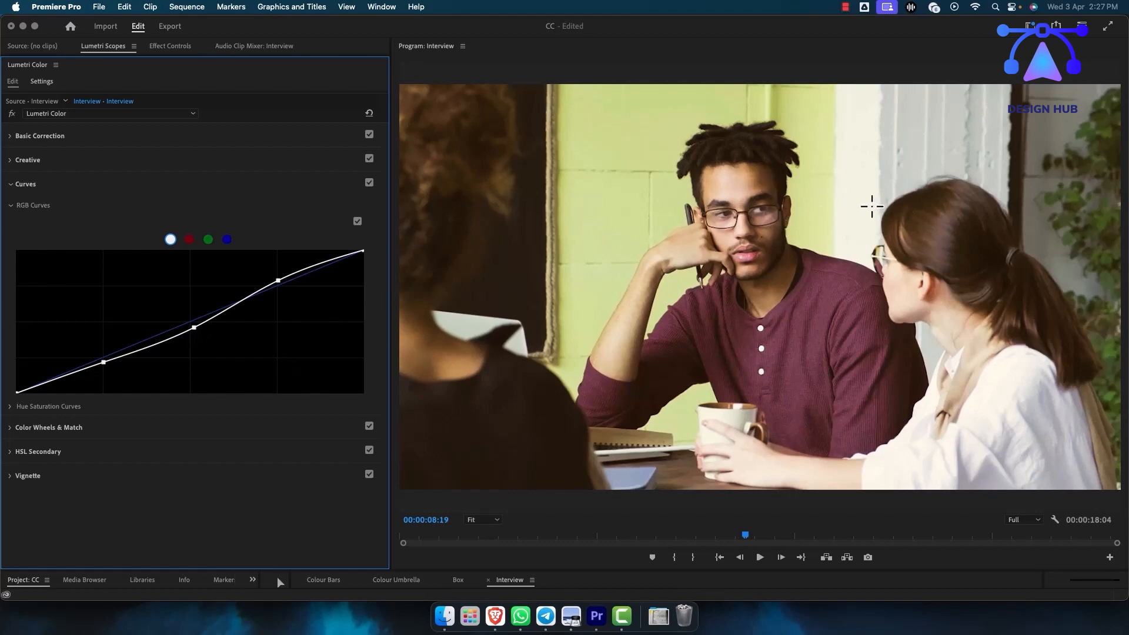
Step: On the green curve, add a slightly lowered shadow point and a highlight point kept close to the original diagonal
left_click(209, 240)
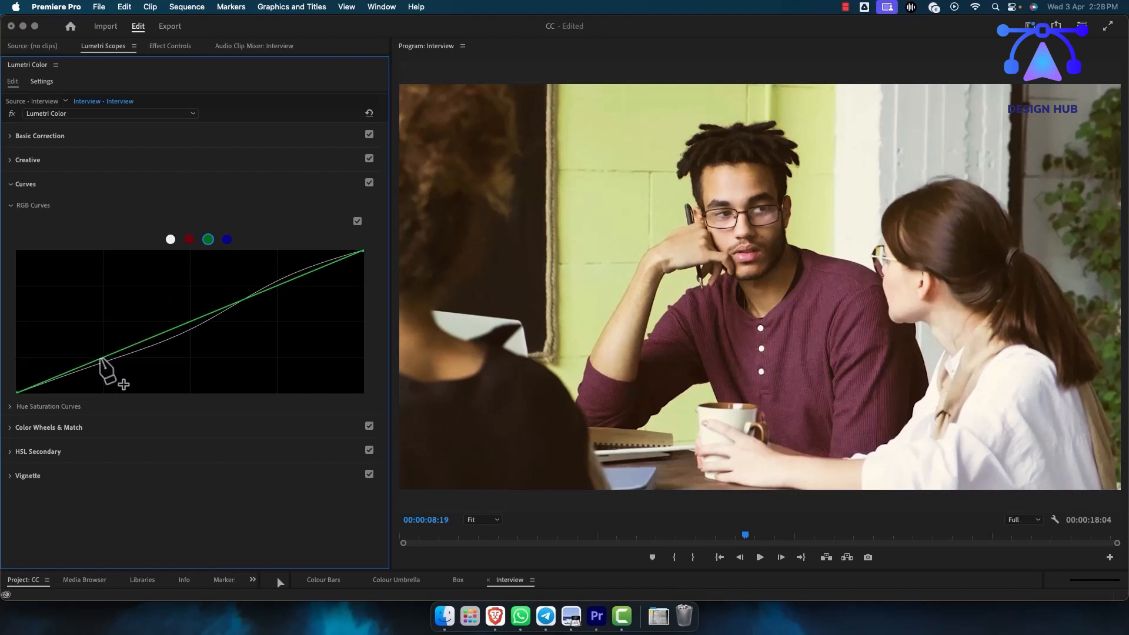
left_click_drag(100, 358, 103, 365)
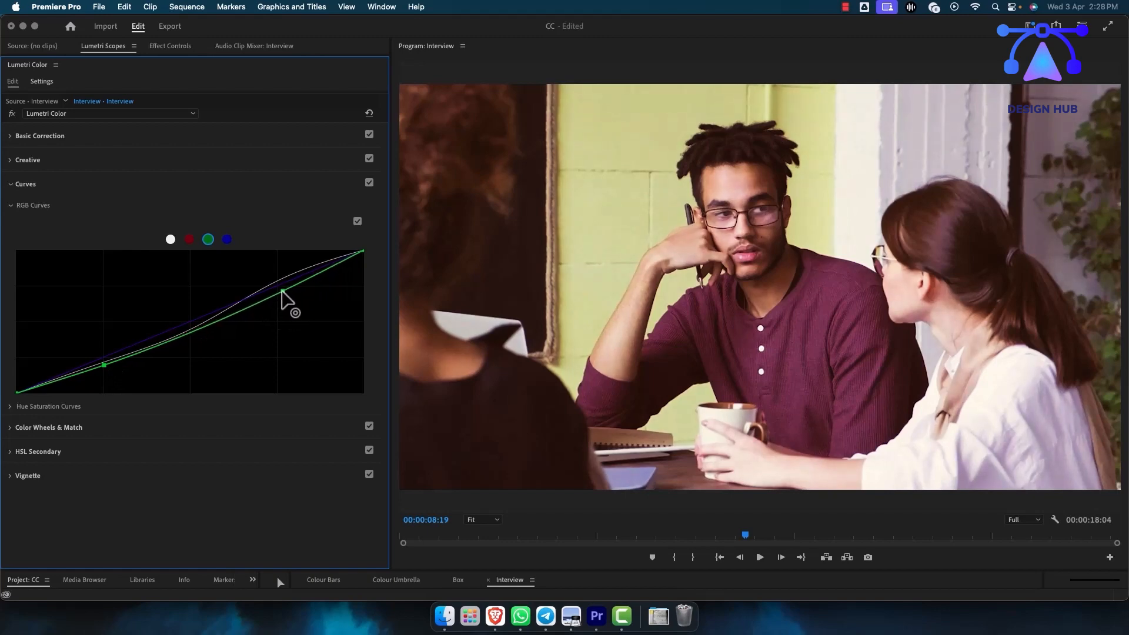
left_click(281, 292)
left_click_drag(281, 293, 275, 288)
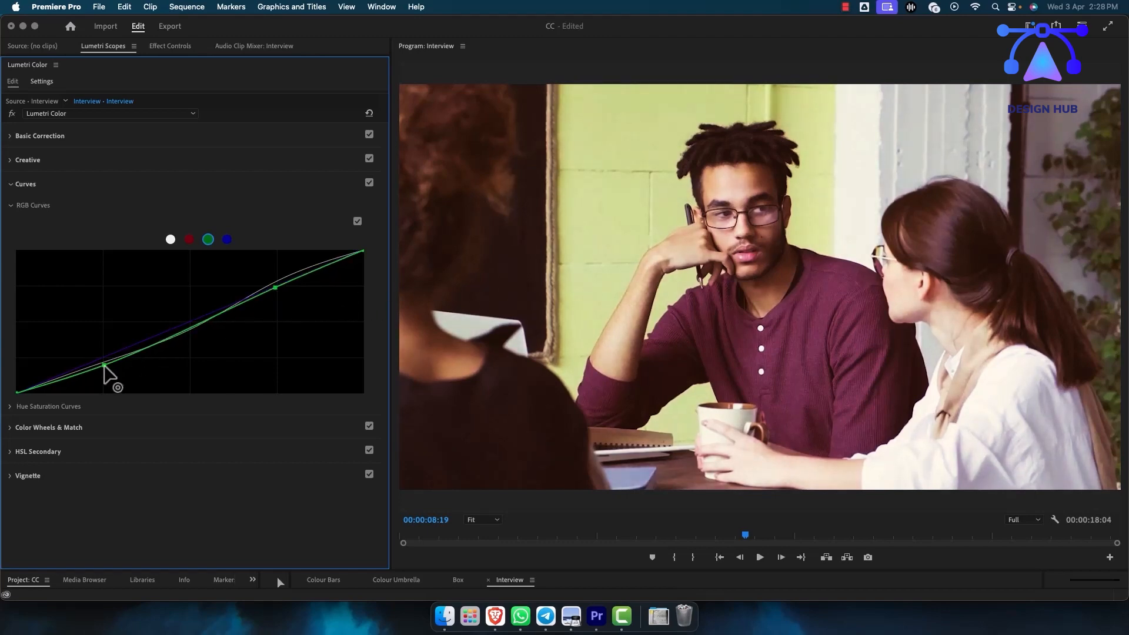
left_click_drag(103, 365, 106, 367)
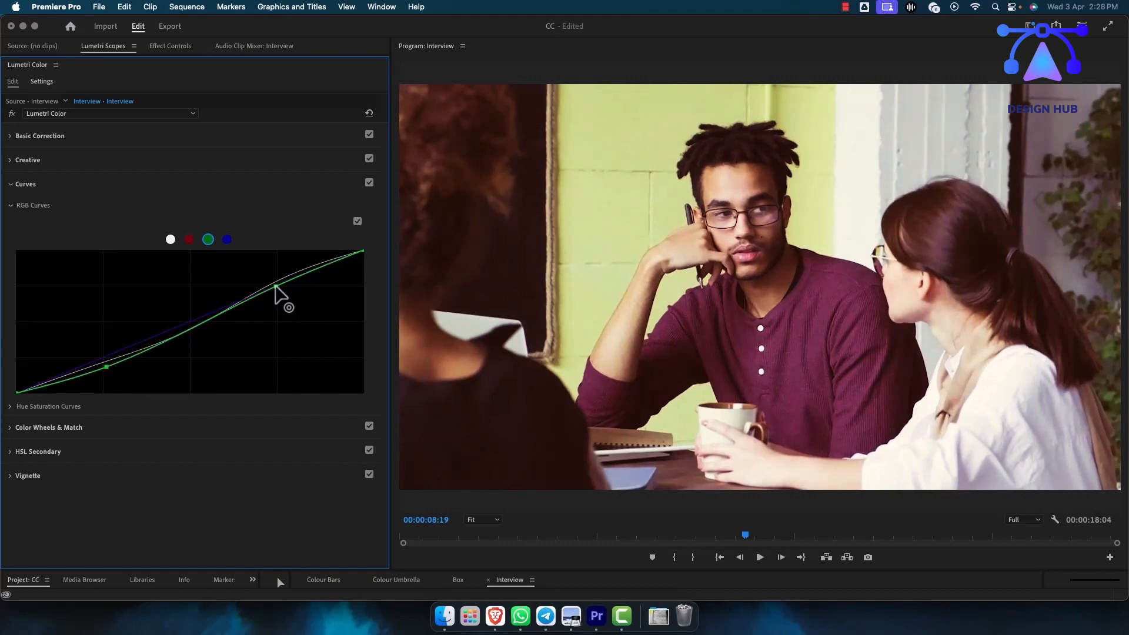
Step: Lower the red curve's midpoint slightly, and switch the Lumetri Color effect off and back on to compare the correction
left_click(189, 239)
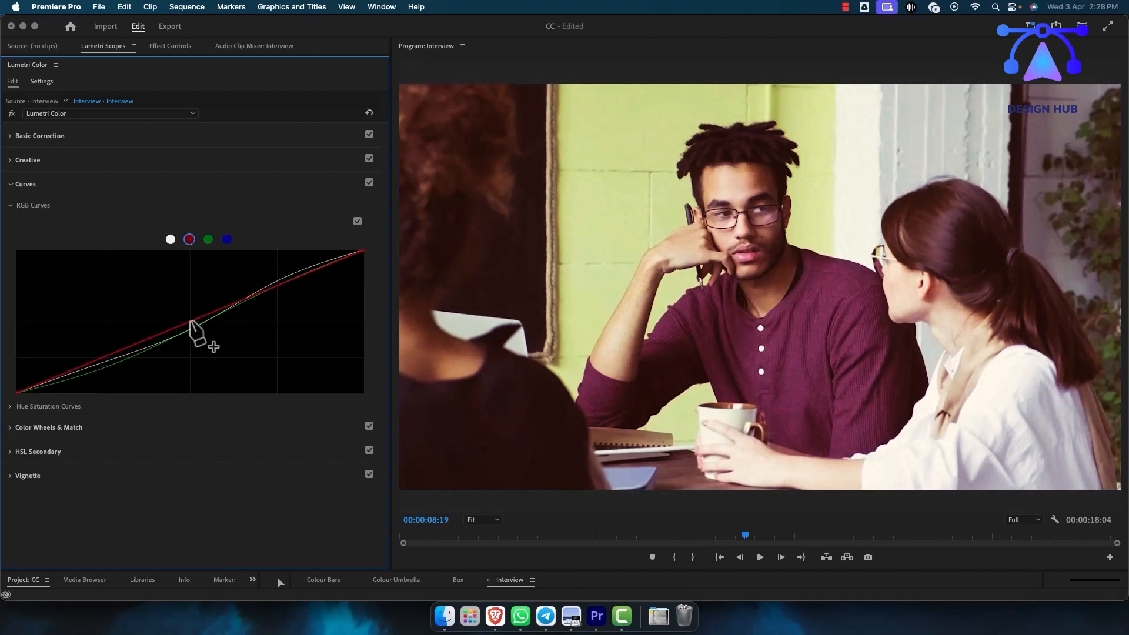
left_click_drag(190, 322, 194, 328)
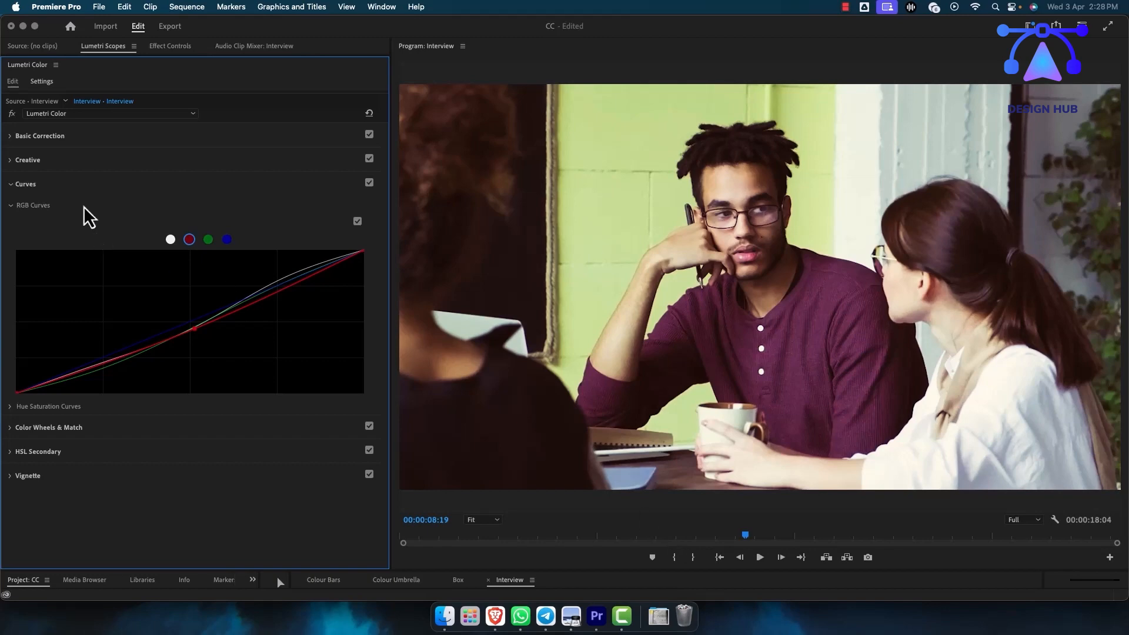
left_click(11, 113)
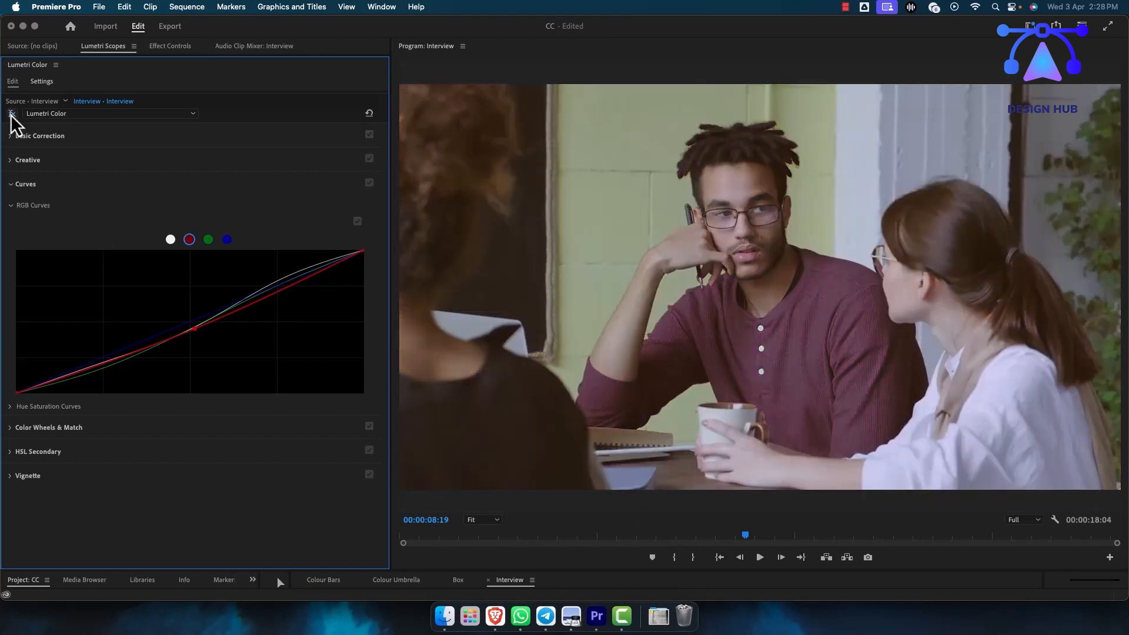
left_click(11, 114)
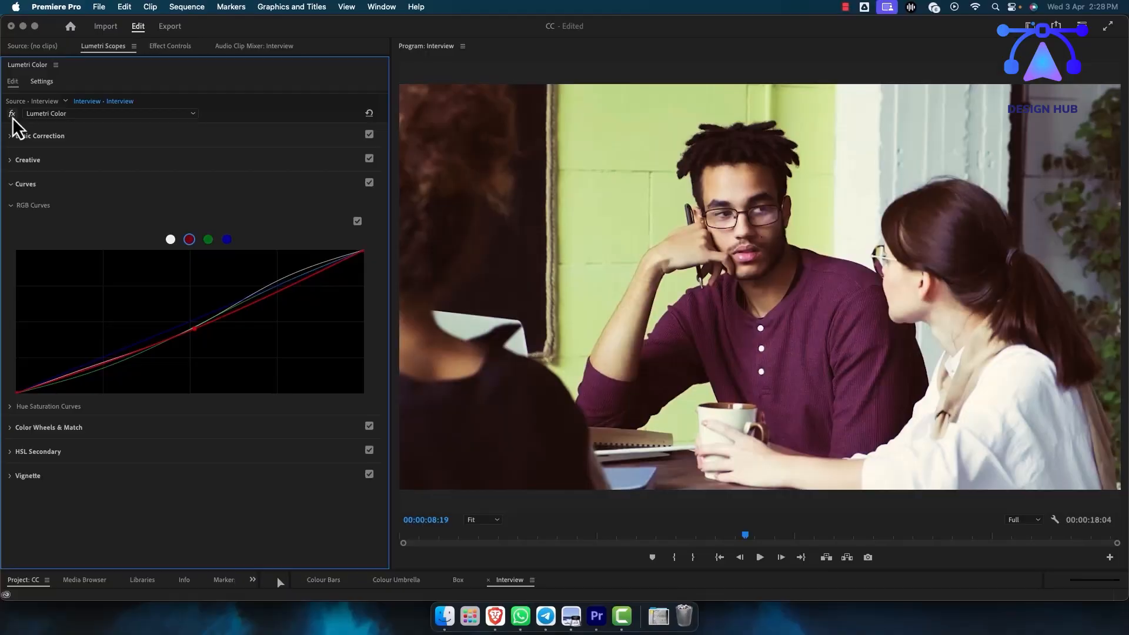